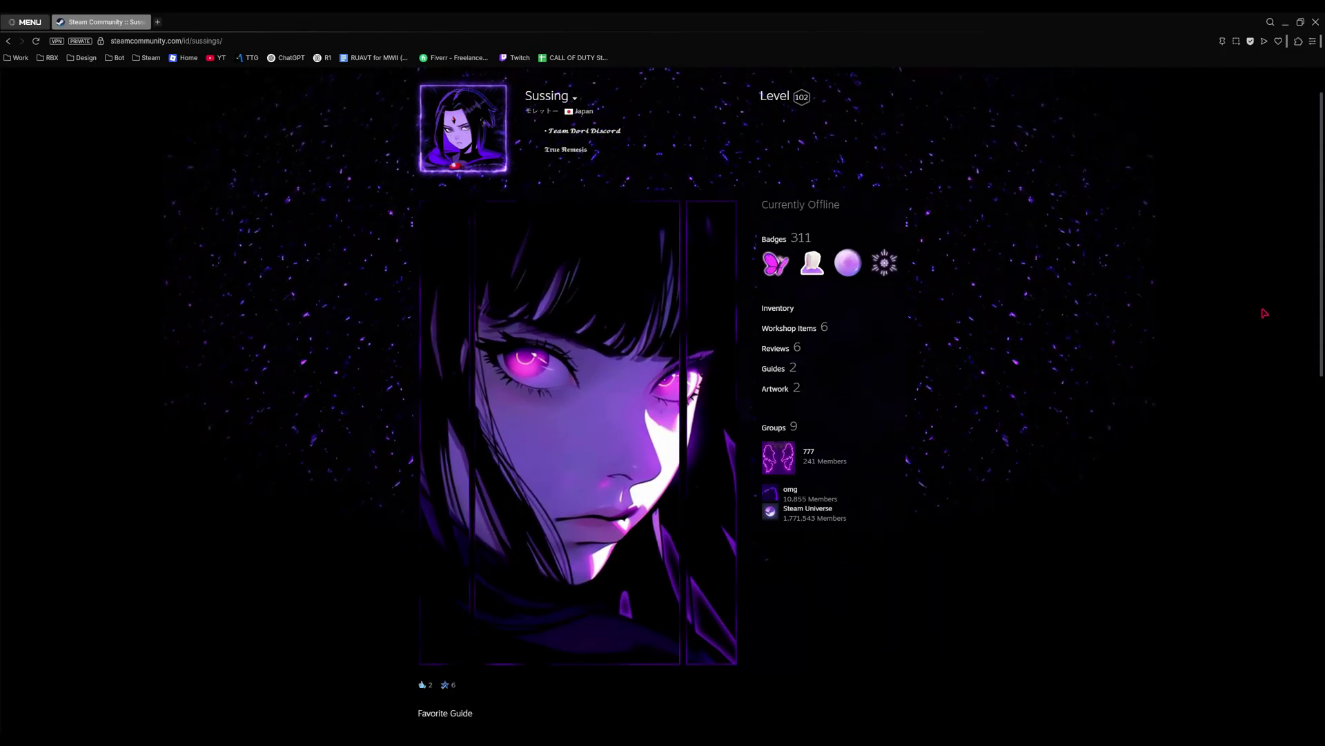
Step: Switch to Discord and view the 5 Free Steam Levels guide linked in the Wondx server's directory
key("alt+Tab")
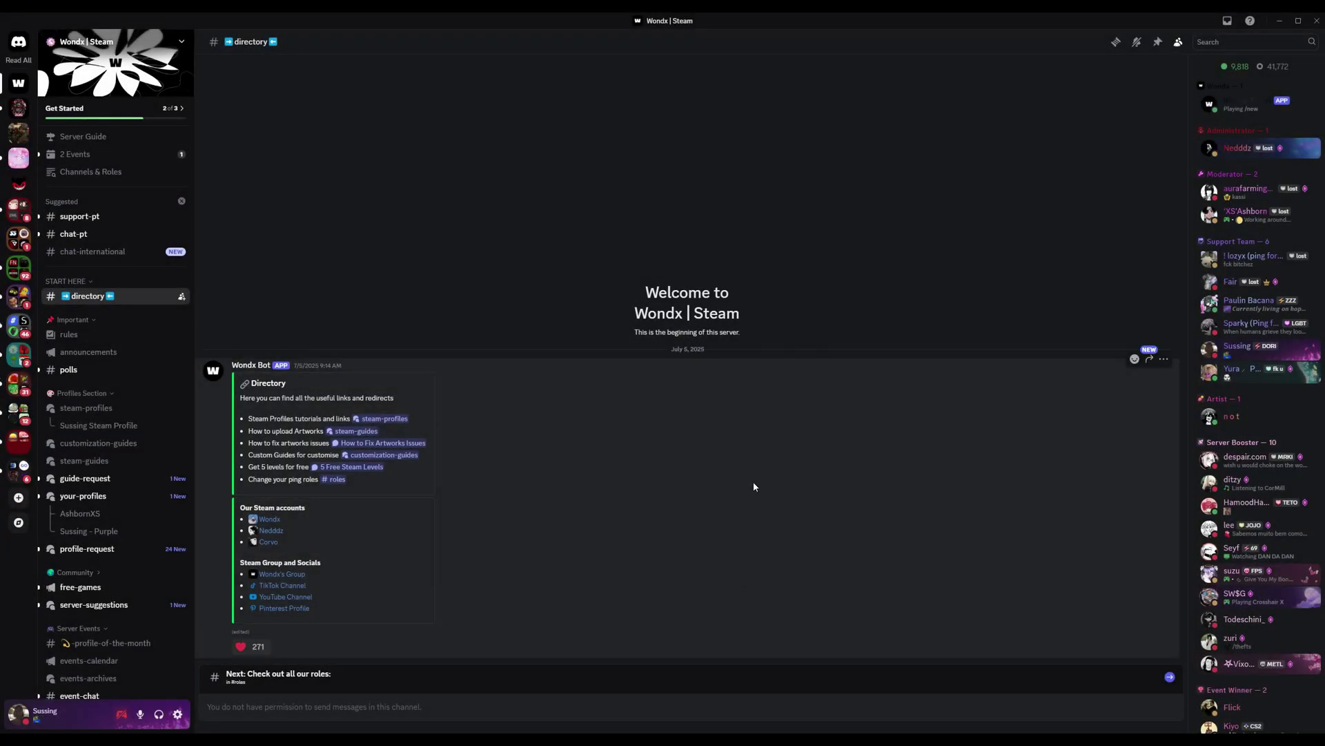
left_click(354, 469)
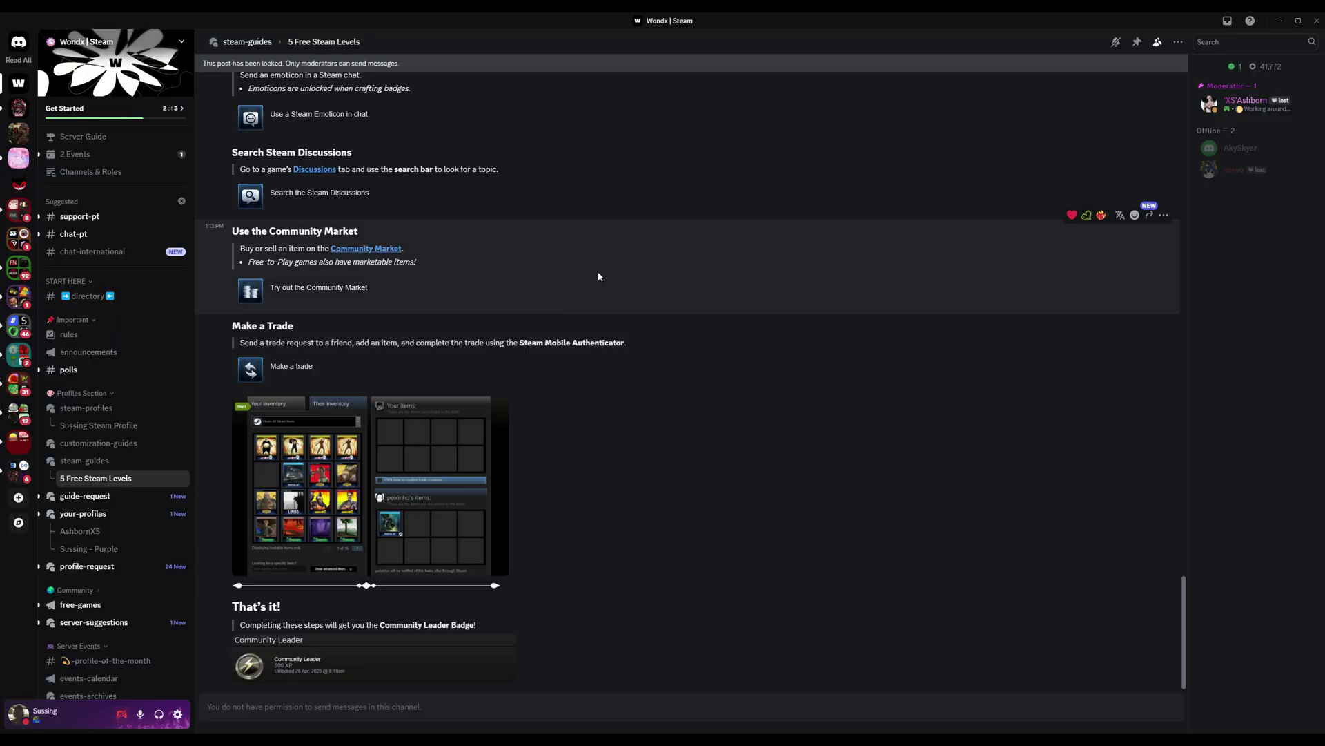
key("alt+Left")
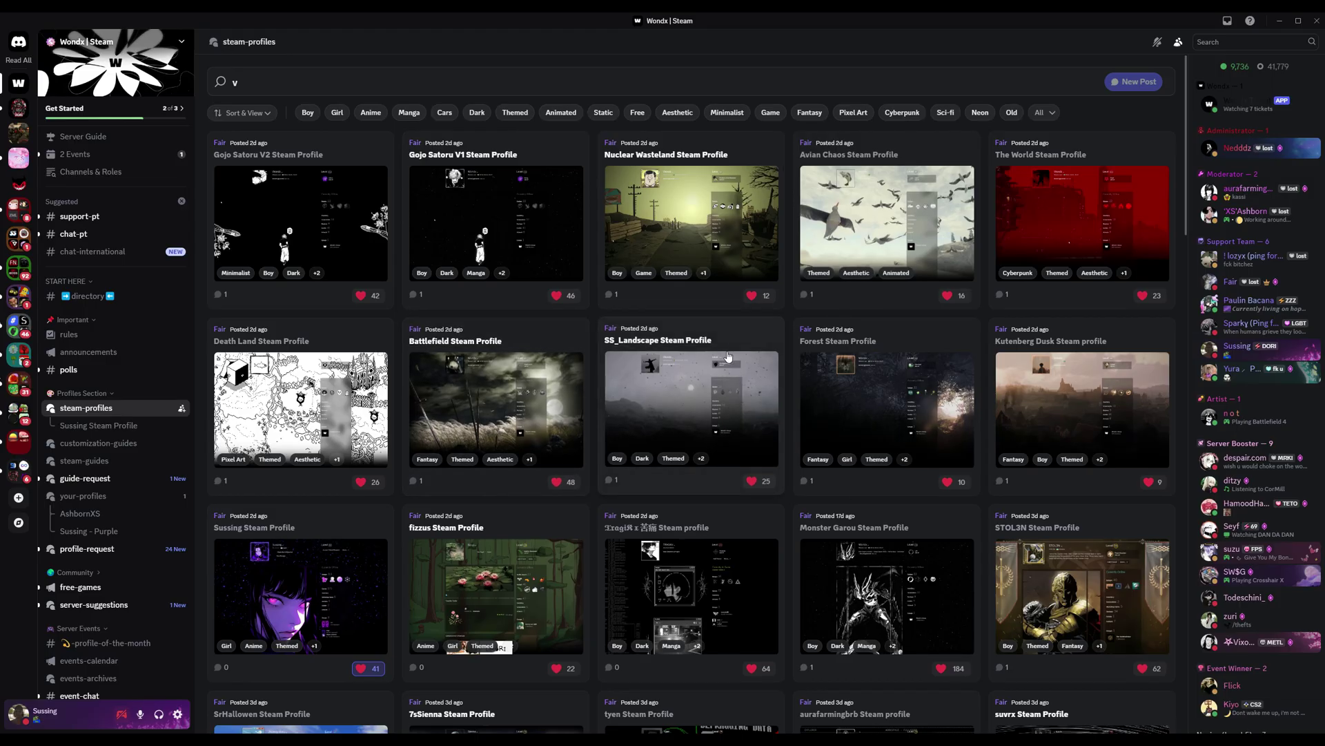
Step: Browse the steam-profiles forum and open the Microhard Development Environment Steam Profile post
scroll(718, 289, "down", 5)
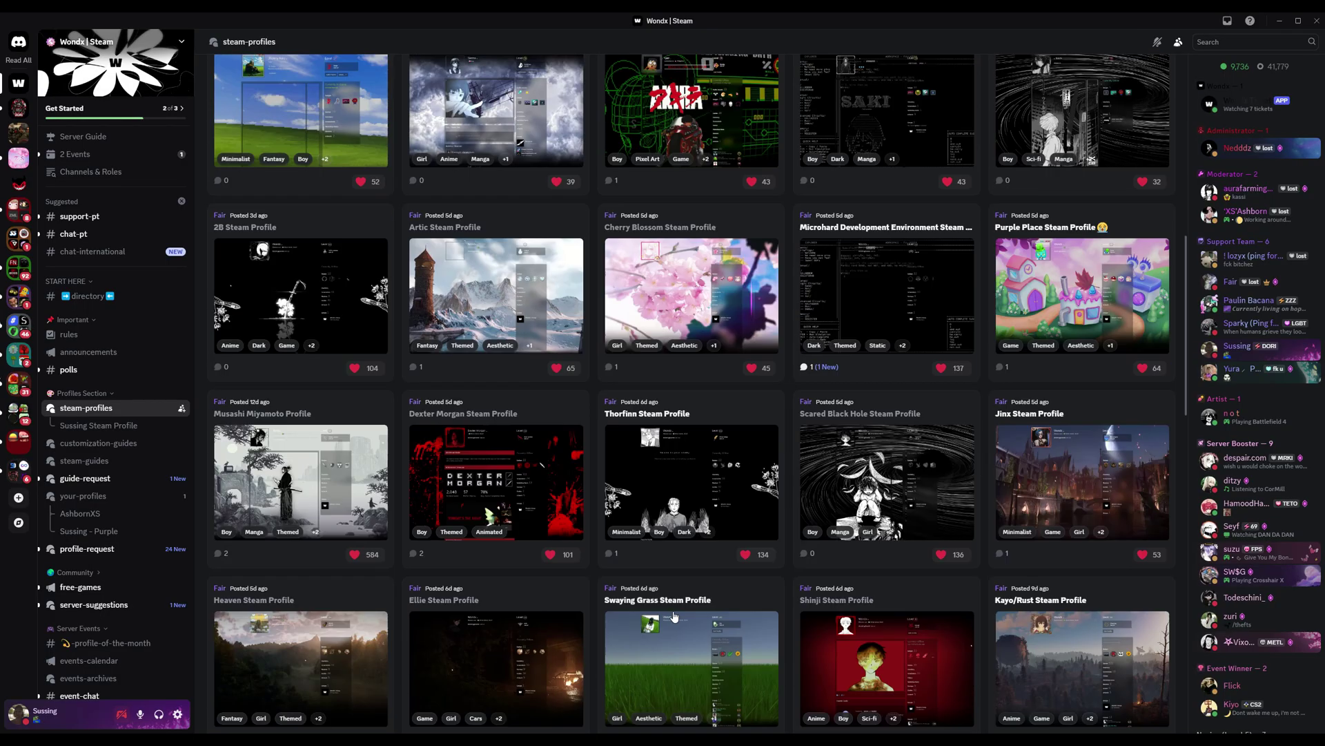
scroll(887, 397, "down", 5)
left_click(873, 345)
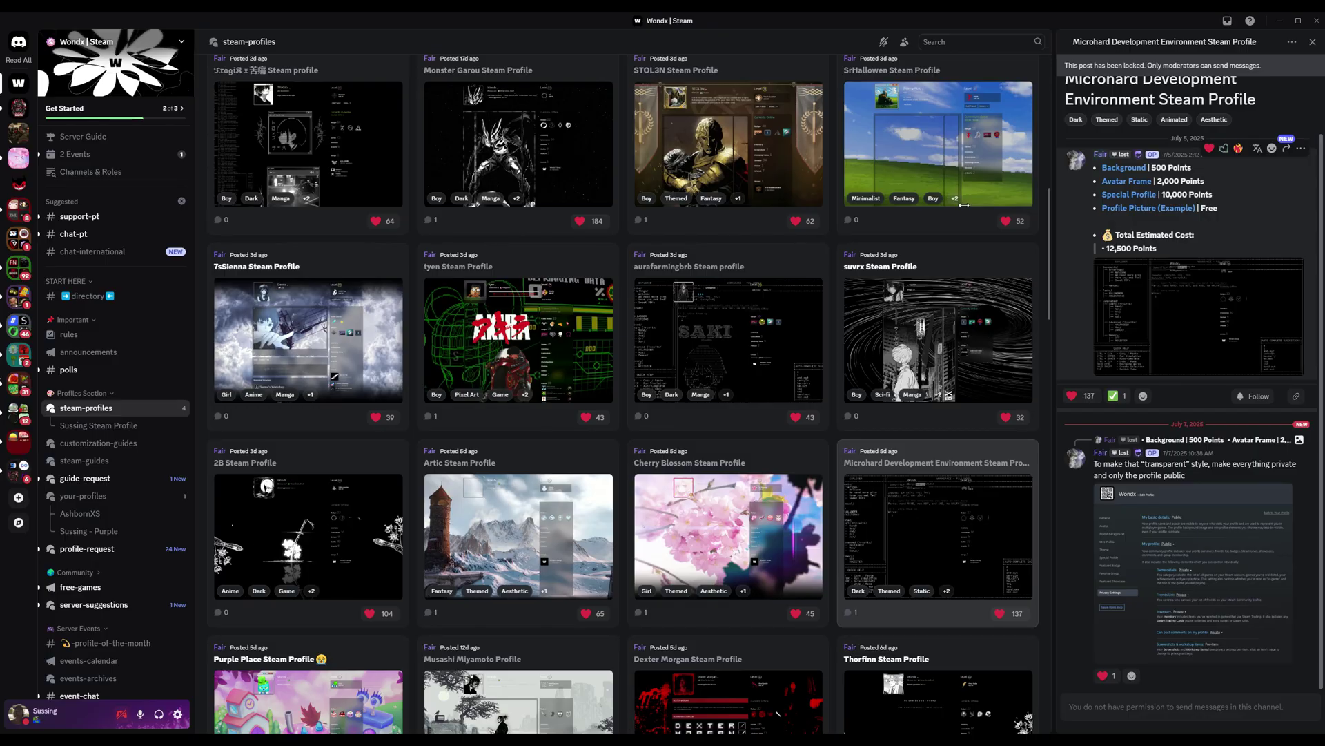
Step: Find and open the purple Ken Kaneki Steam Profile post among the older posts in the steam-profiles forum
scroll(747, 454, "down", 12)
scroll(748, 455, "down", 15)
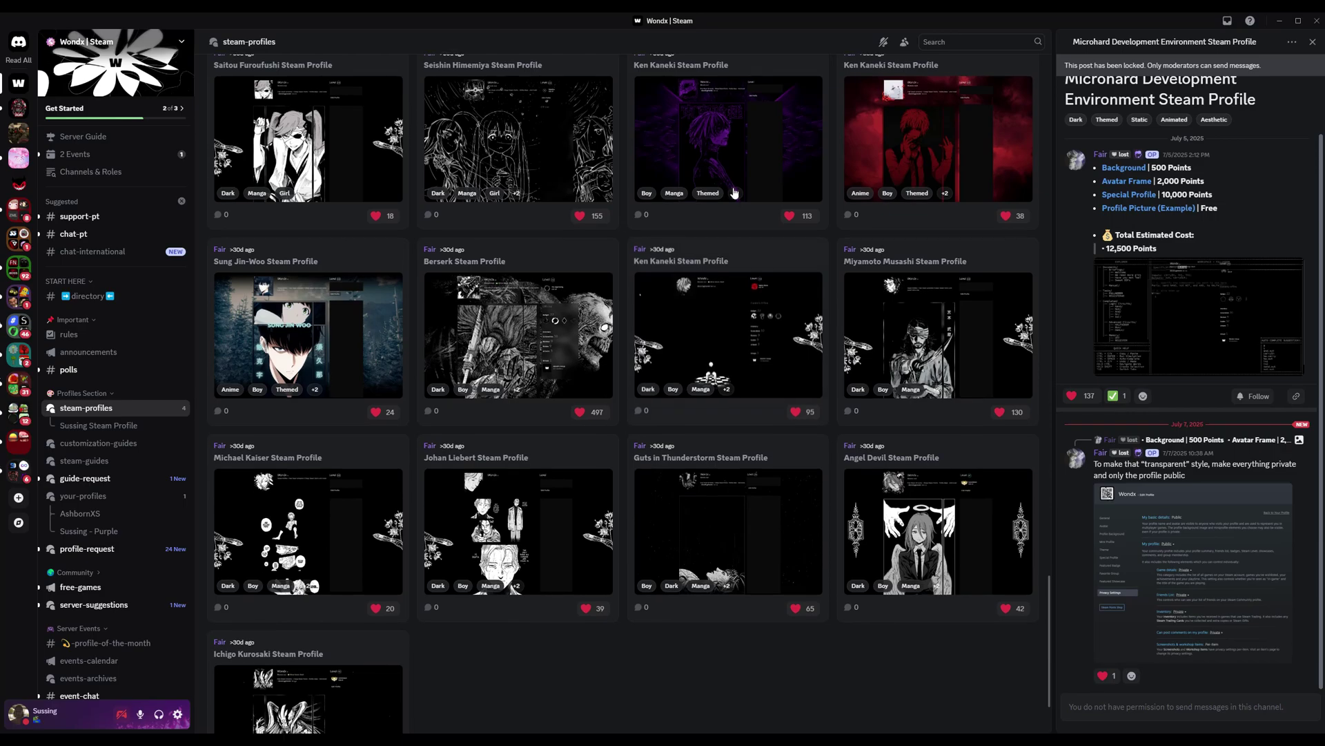
left_click(727, 149)
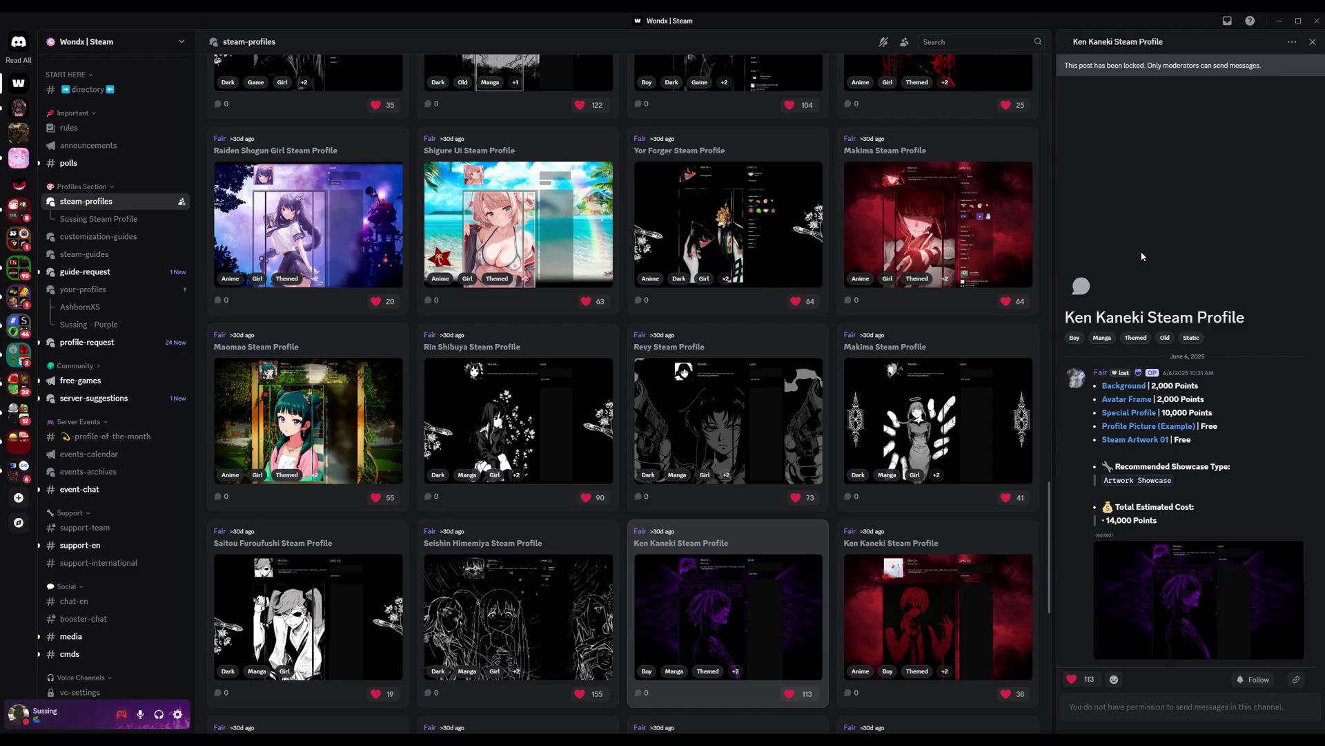
Step: Highlight the total estimated cost and the Special Profile price in the Ken Kaneki post
left_click_drag(1166, 524, 1116, 507)
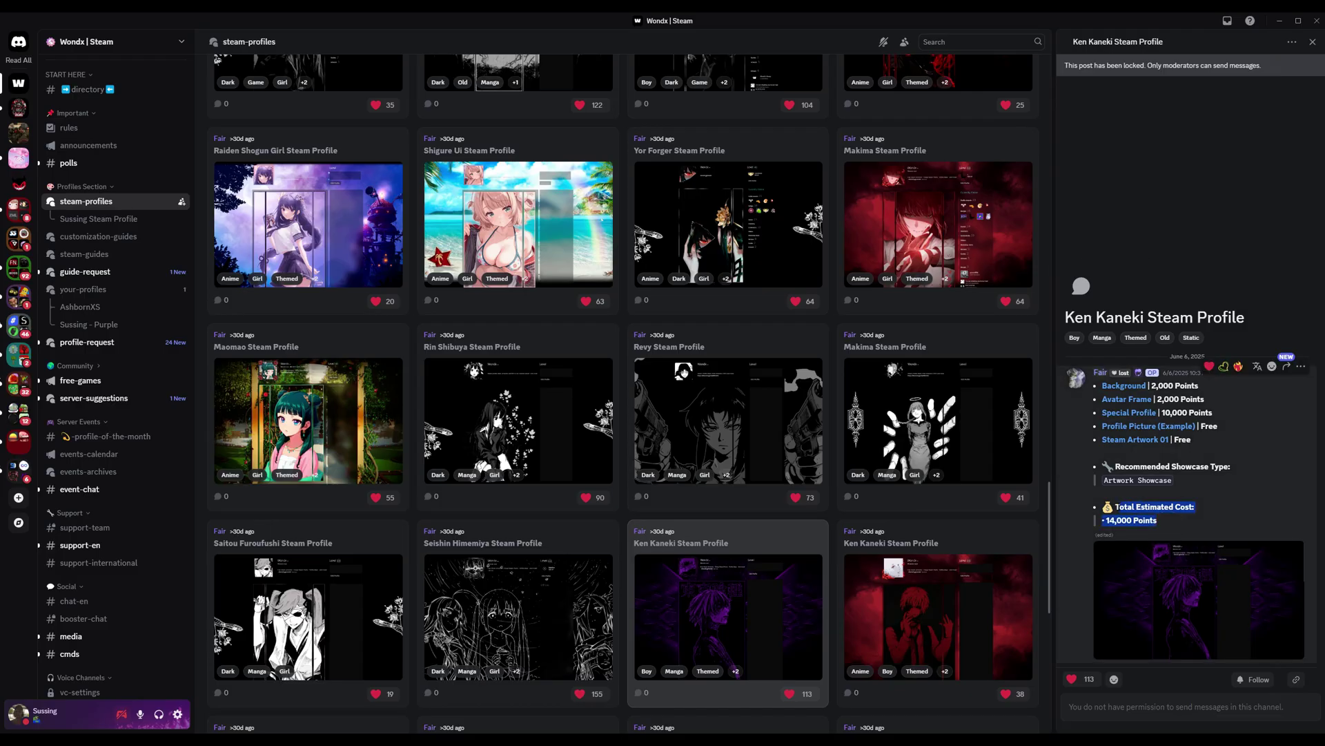
left_click(1171, 518)
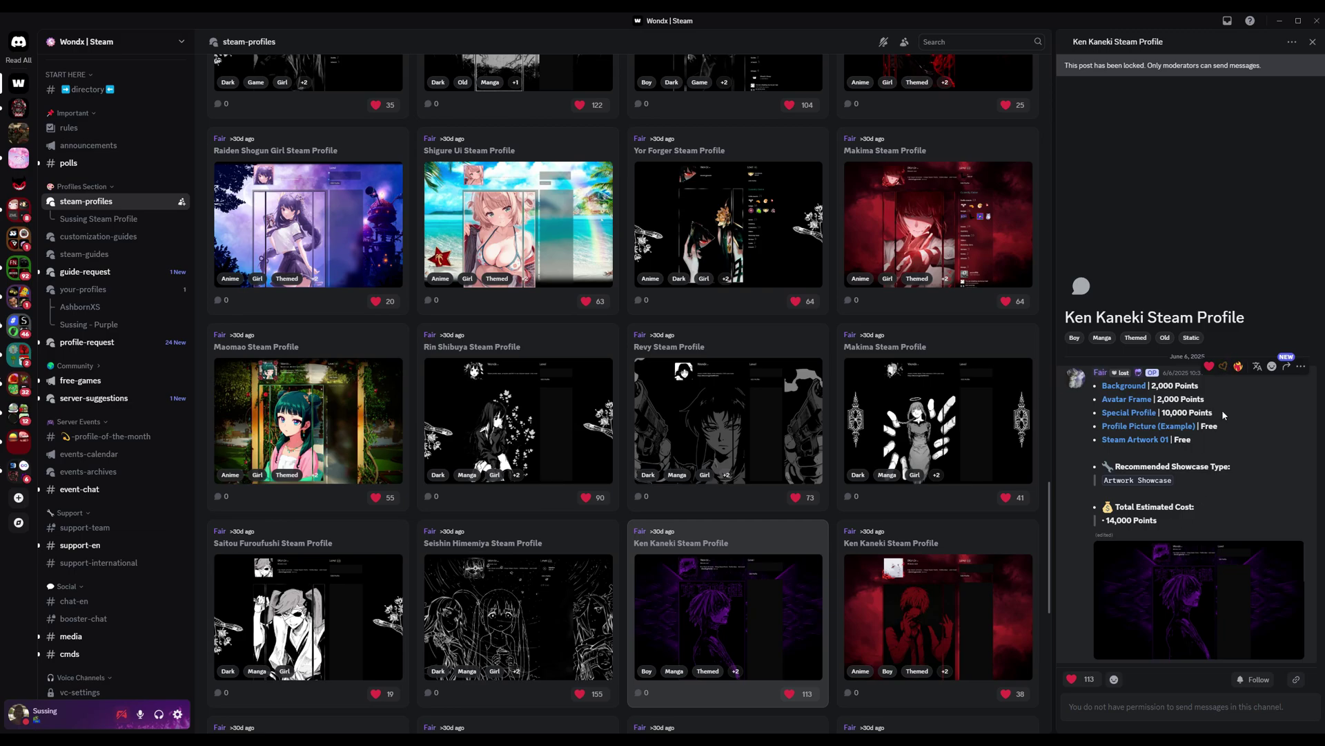
left_click_drag(1223, 412, 1103, 420)
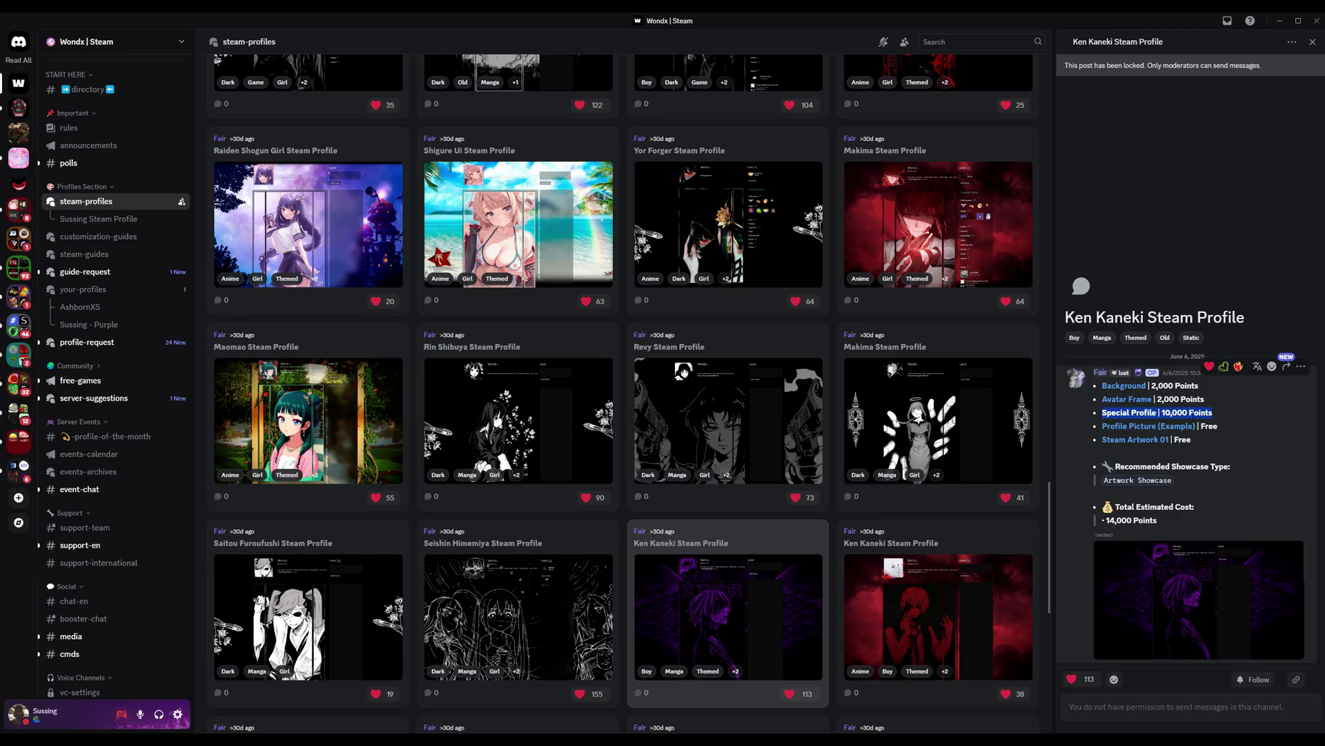
left_click(1193, 412)
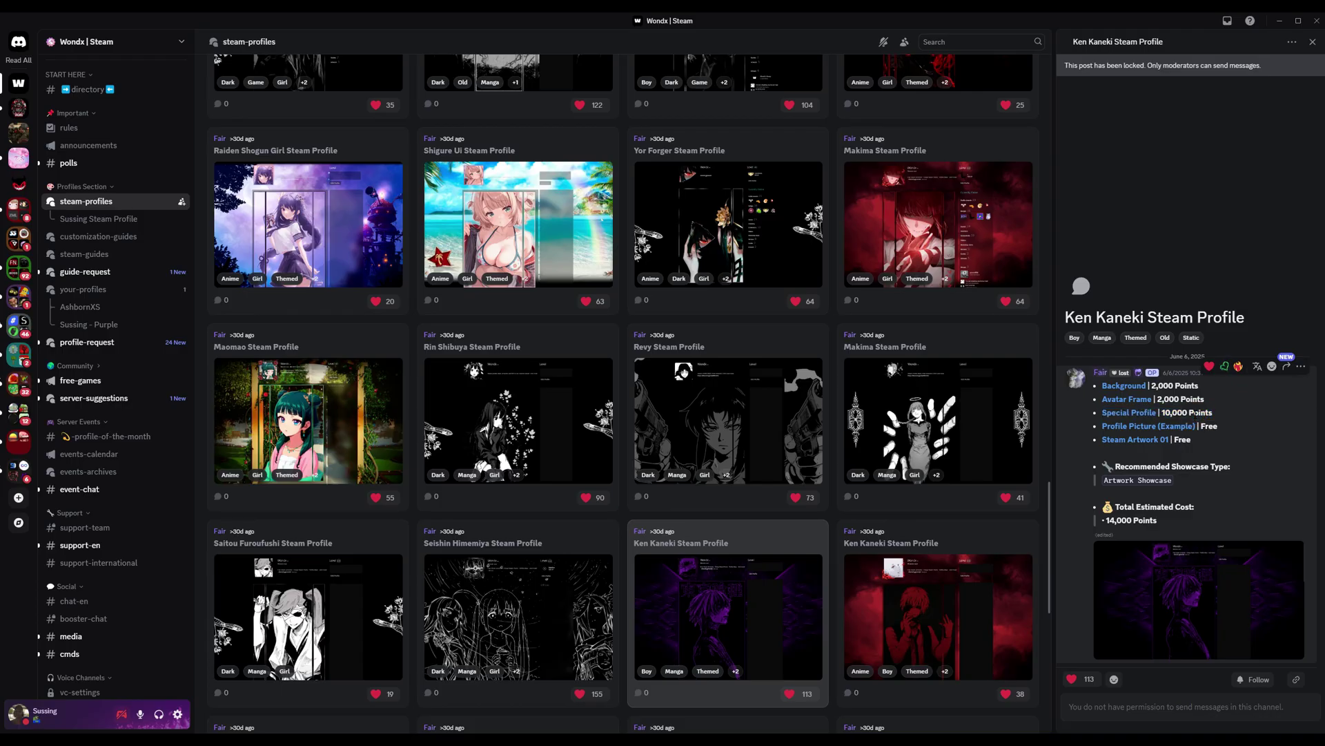
Step: Equip the Purple Rays profile background from the post's link in Steam and open the Gravewood High avatar frame in the Points Shop
left_click(1123, 387)
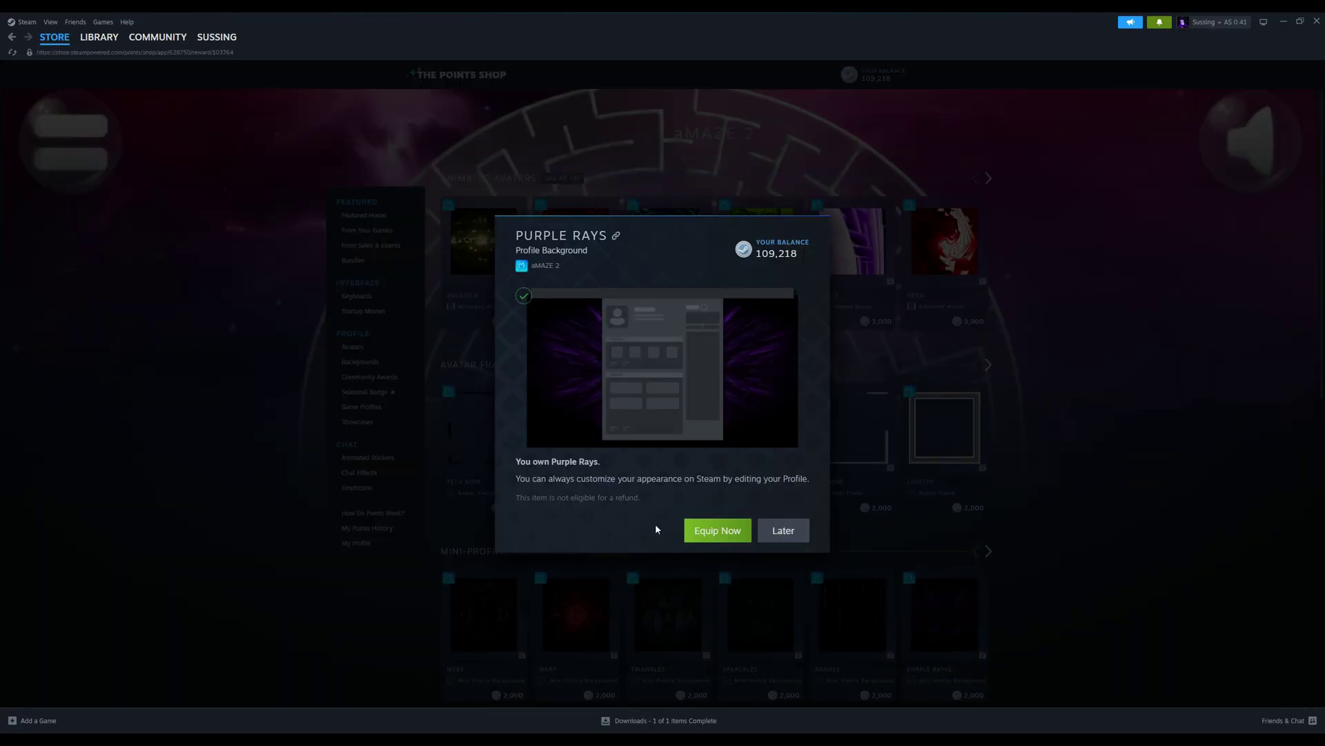
left_click(721, 530)
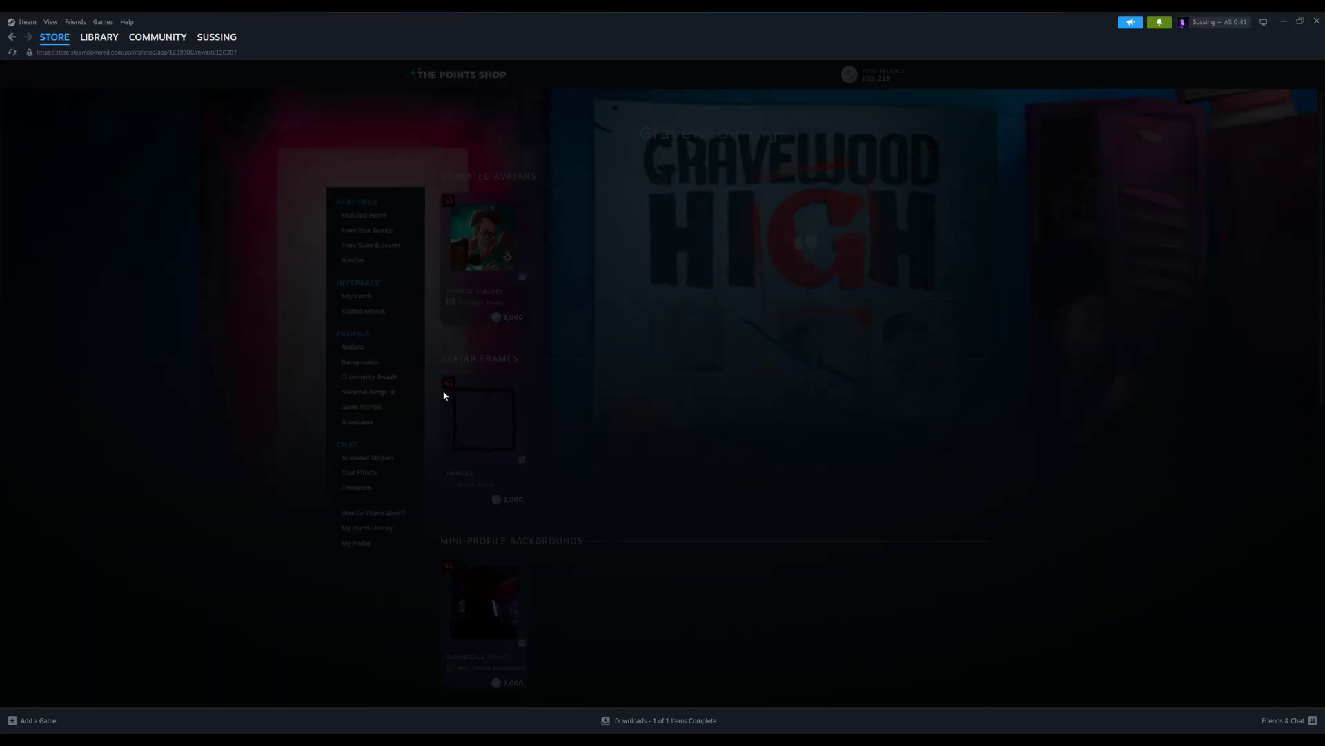
left_click(443, 394)
left_click(722, 585)
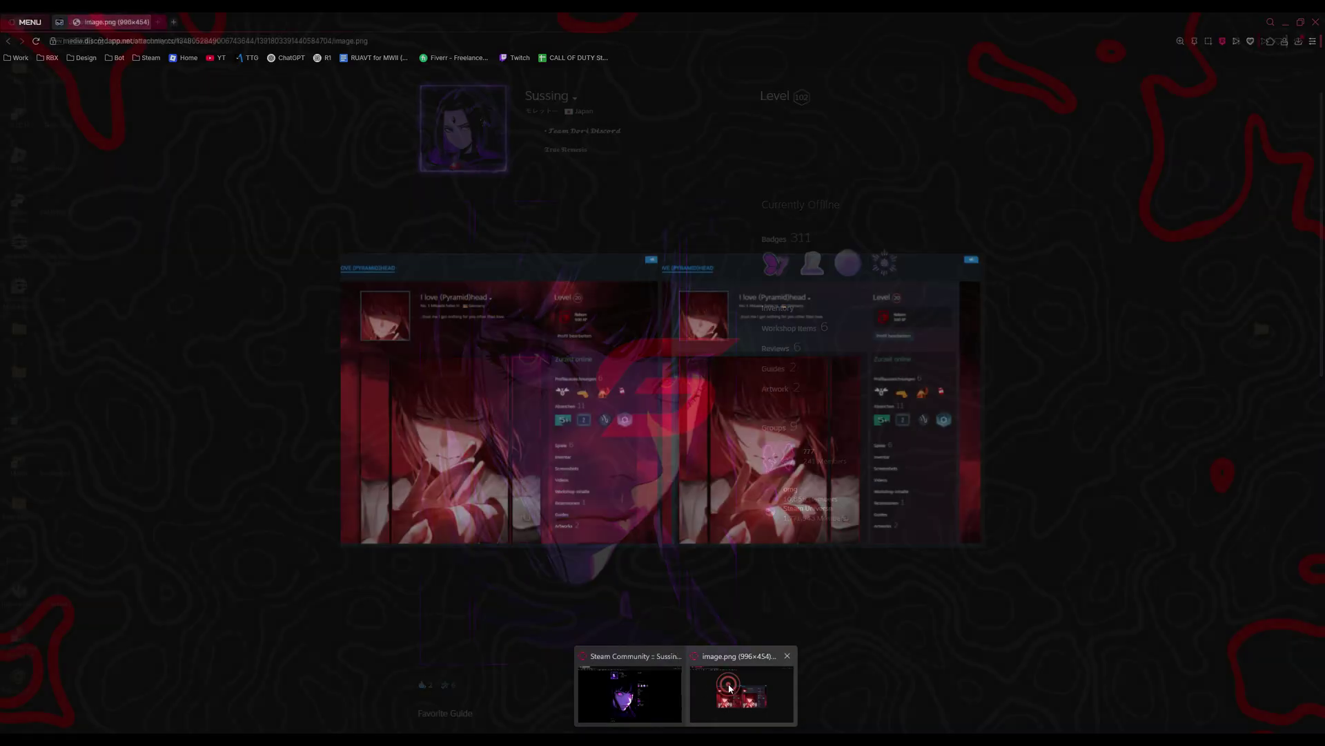
Step: View the side-by-side profile comparison image in the browser and return to the Ken Kaneki post in Discord
left_click(731, 686)
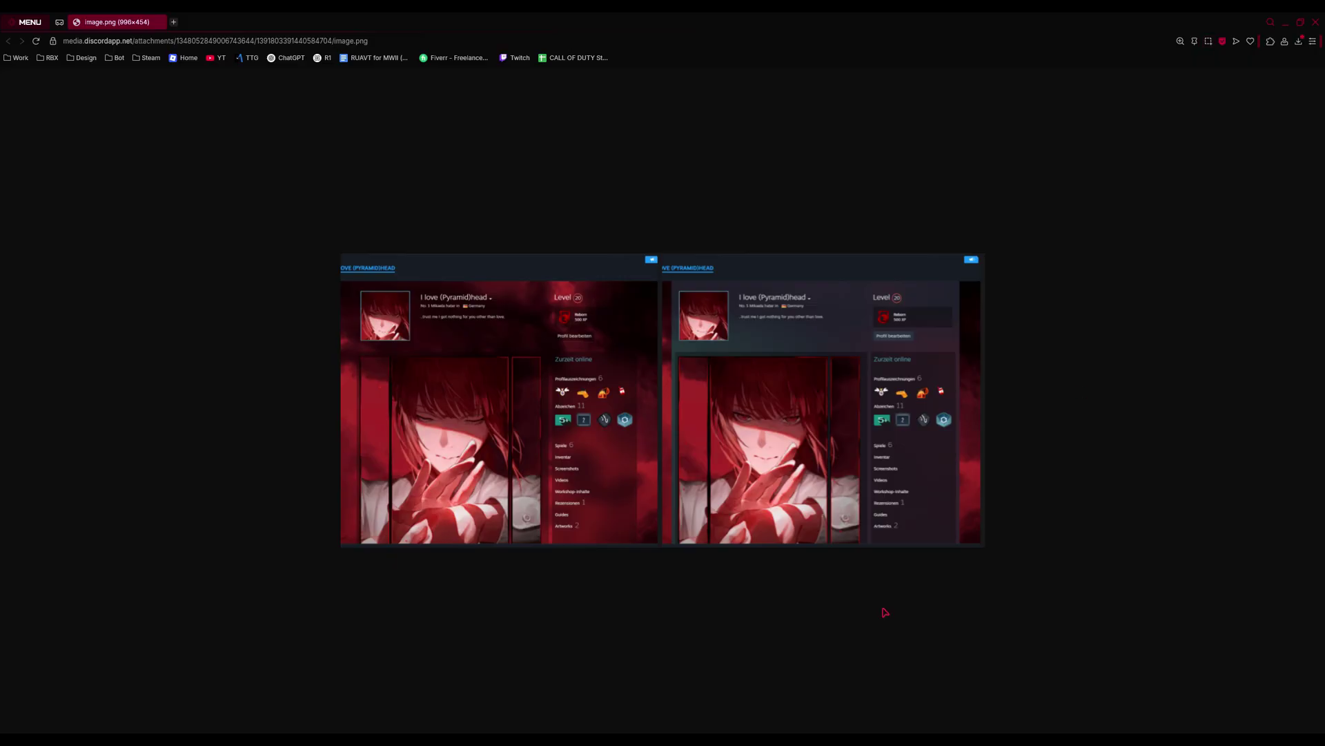
key("alt+Tab")
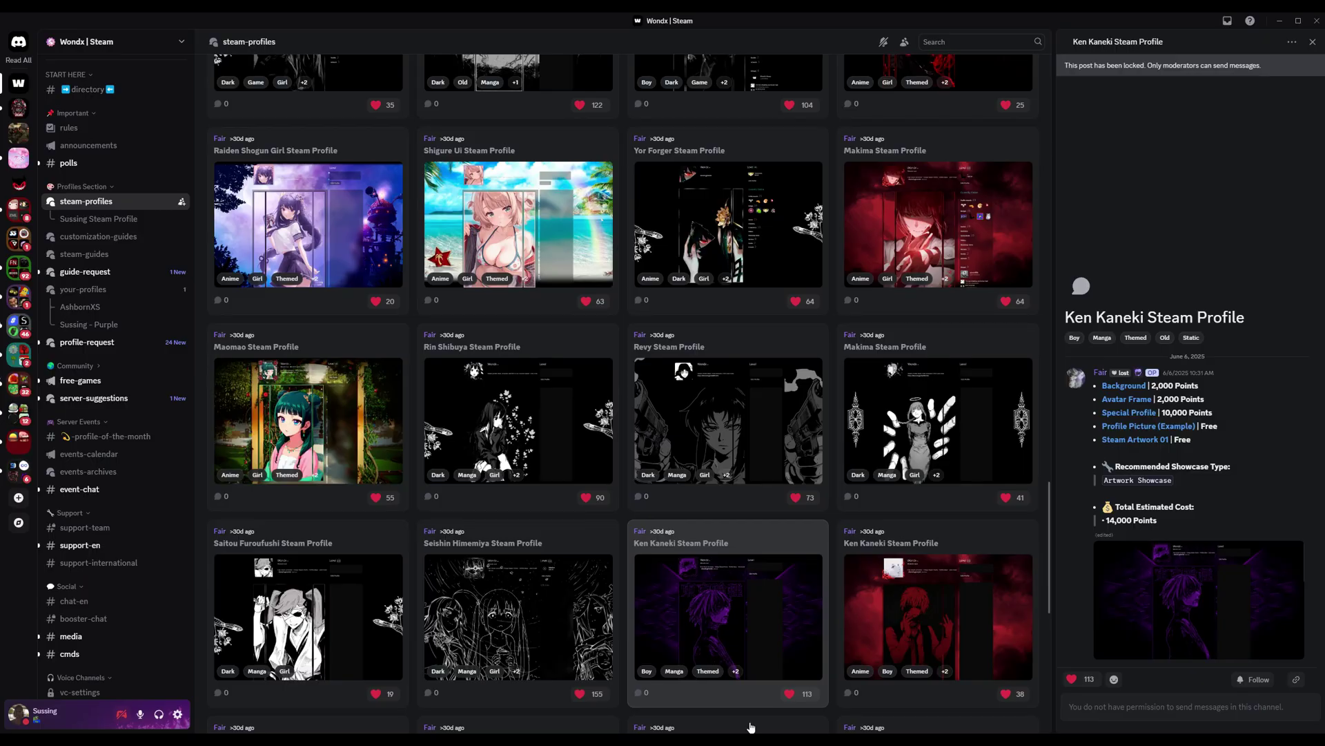
Step: Download the purple Ken Kaneki artwork from Imgur through the post's Steam Artwork 01 link
left_click(1124, 440)
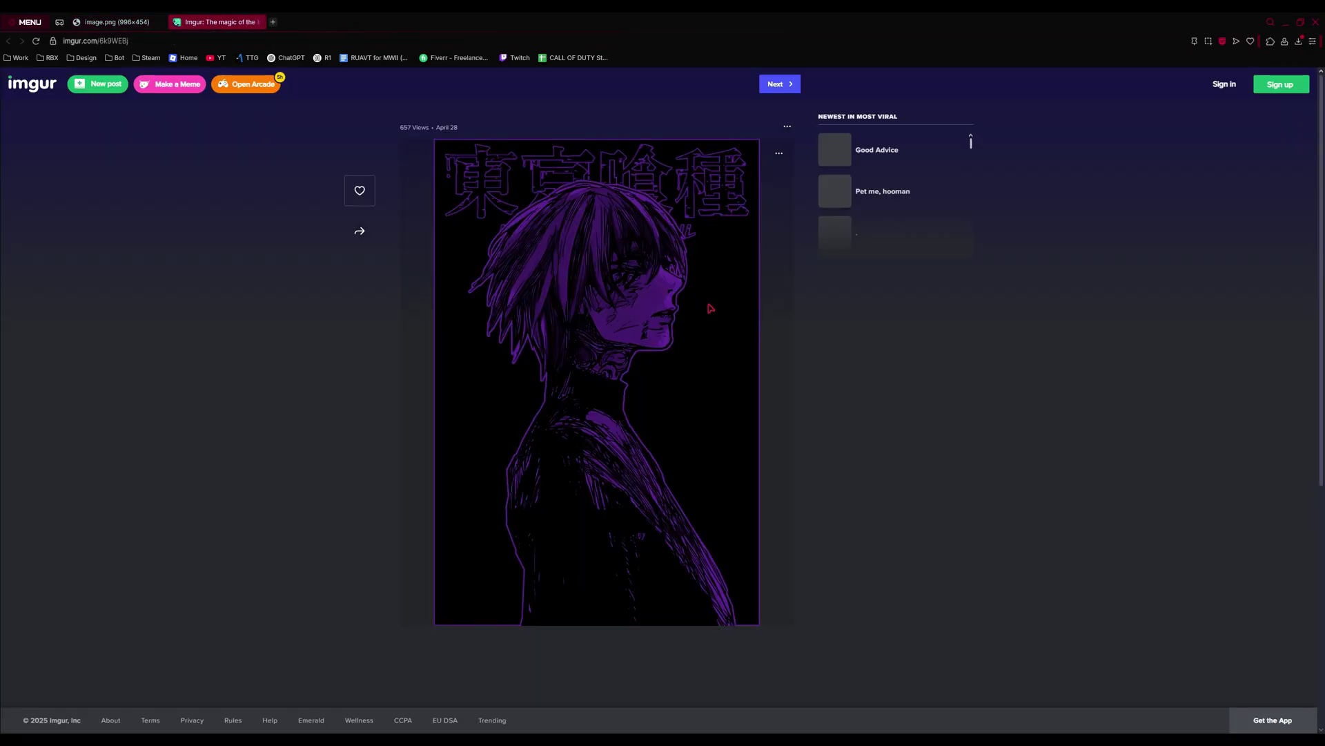
left_click(788, 127)
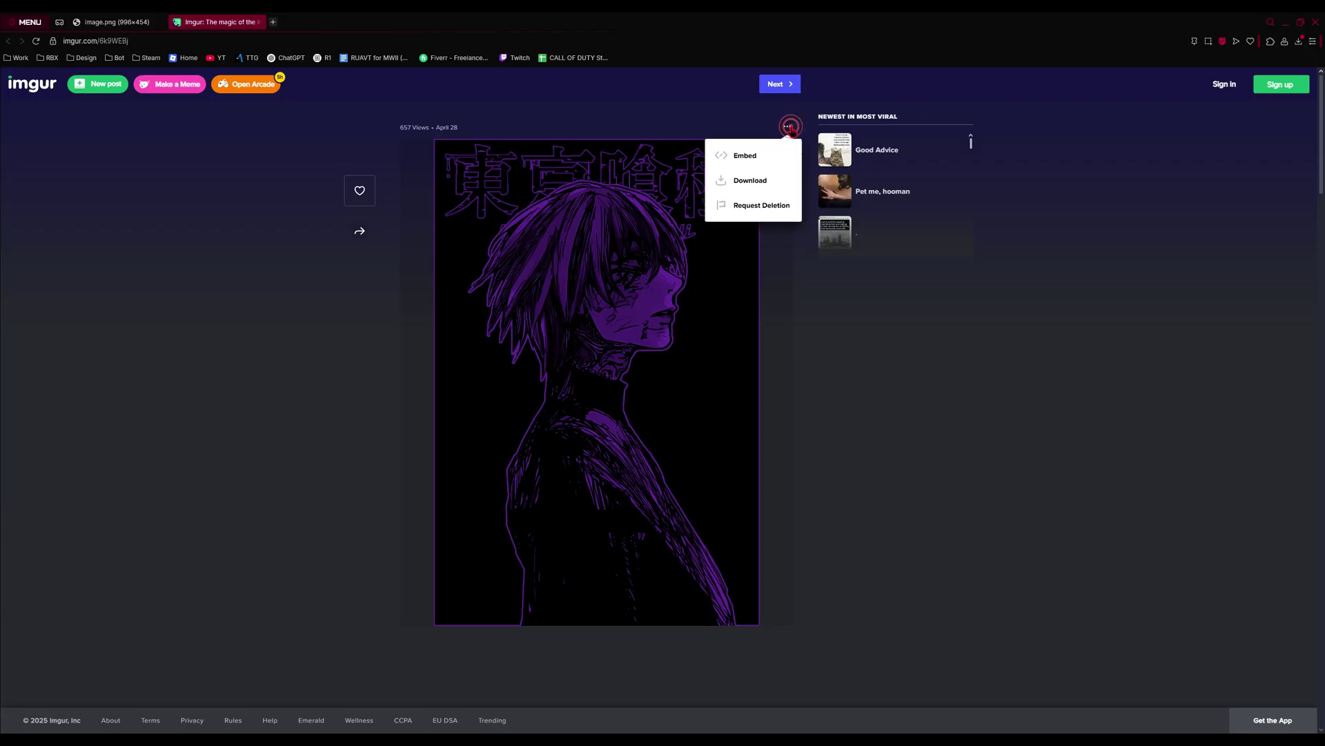
left_click(755, 184)
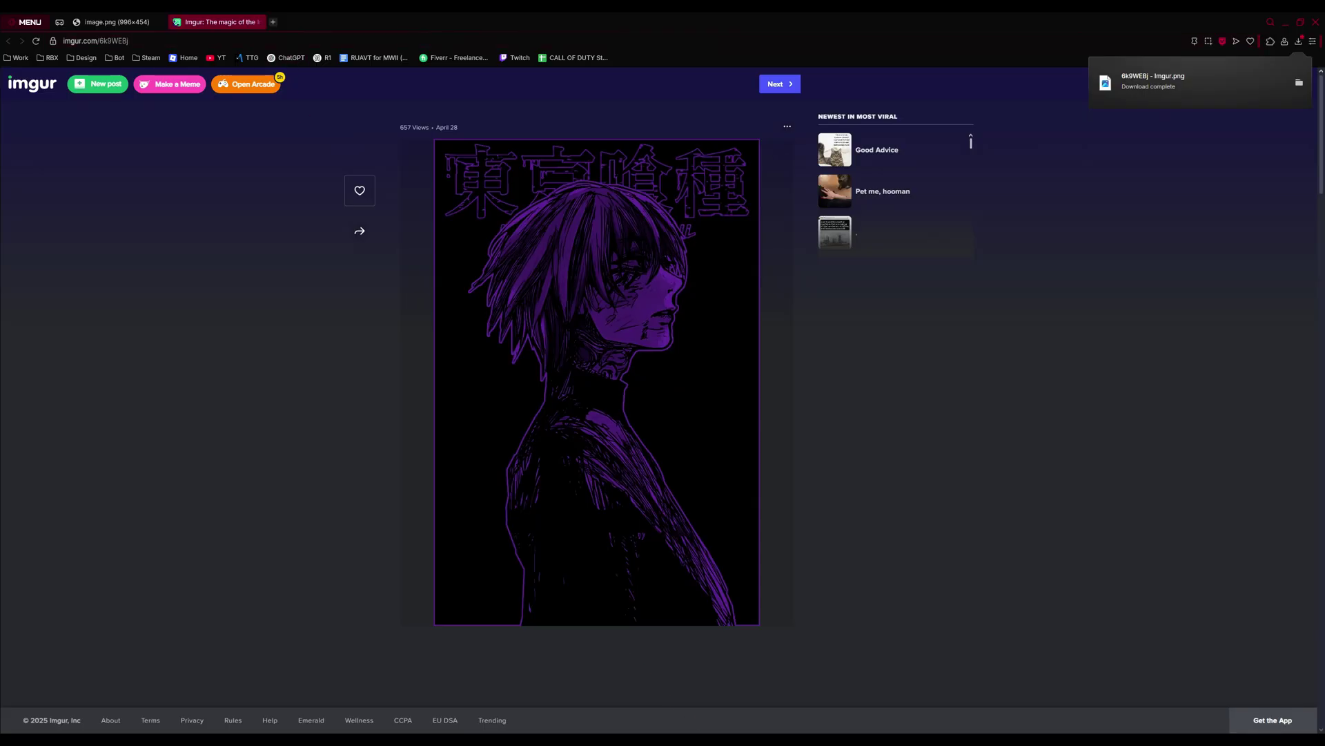
key("alt+Tab")
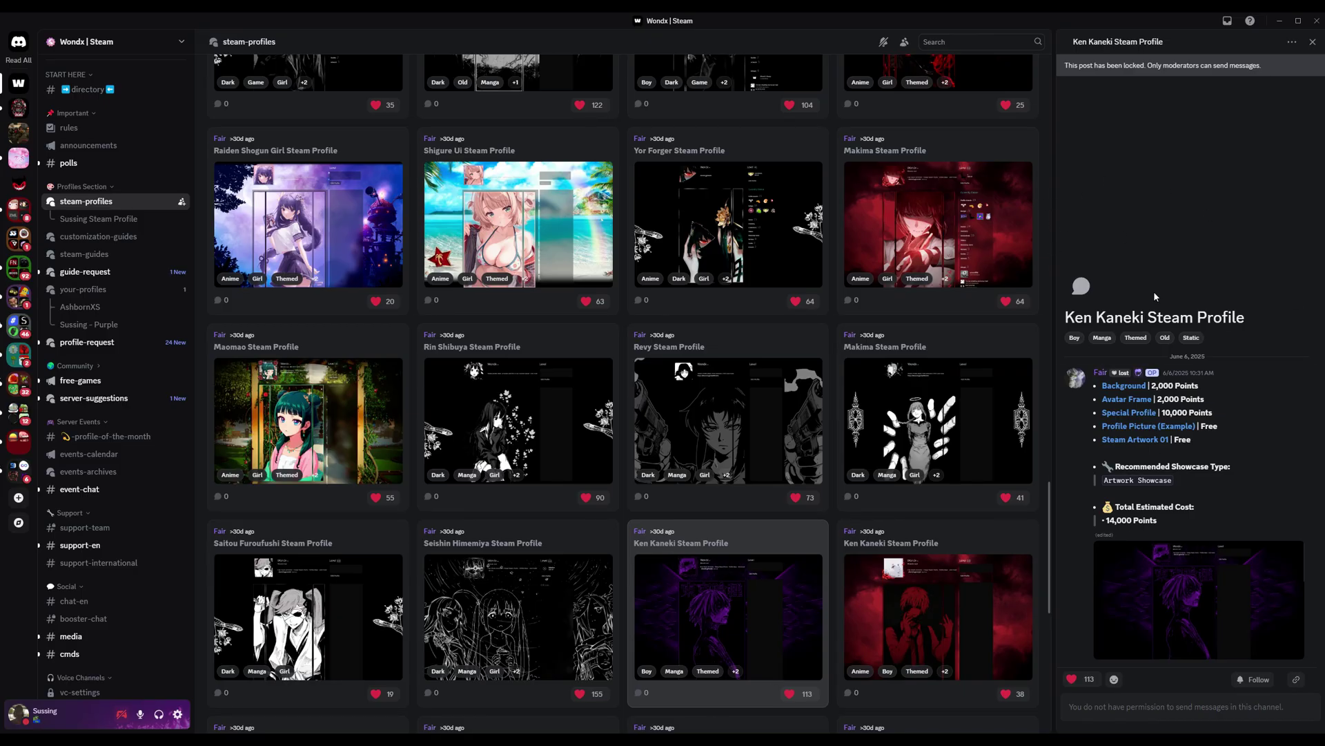
Step: Switch to the Steam profile in the browser and open the artwork upload form from its Artwork section
key("alt+Tab")
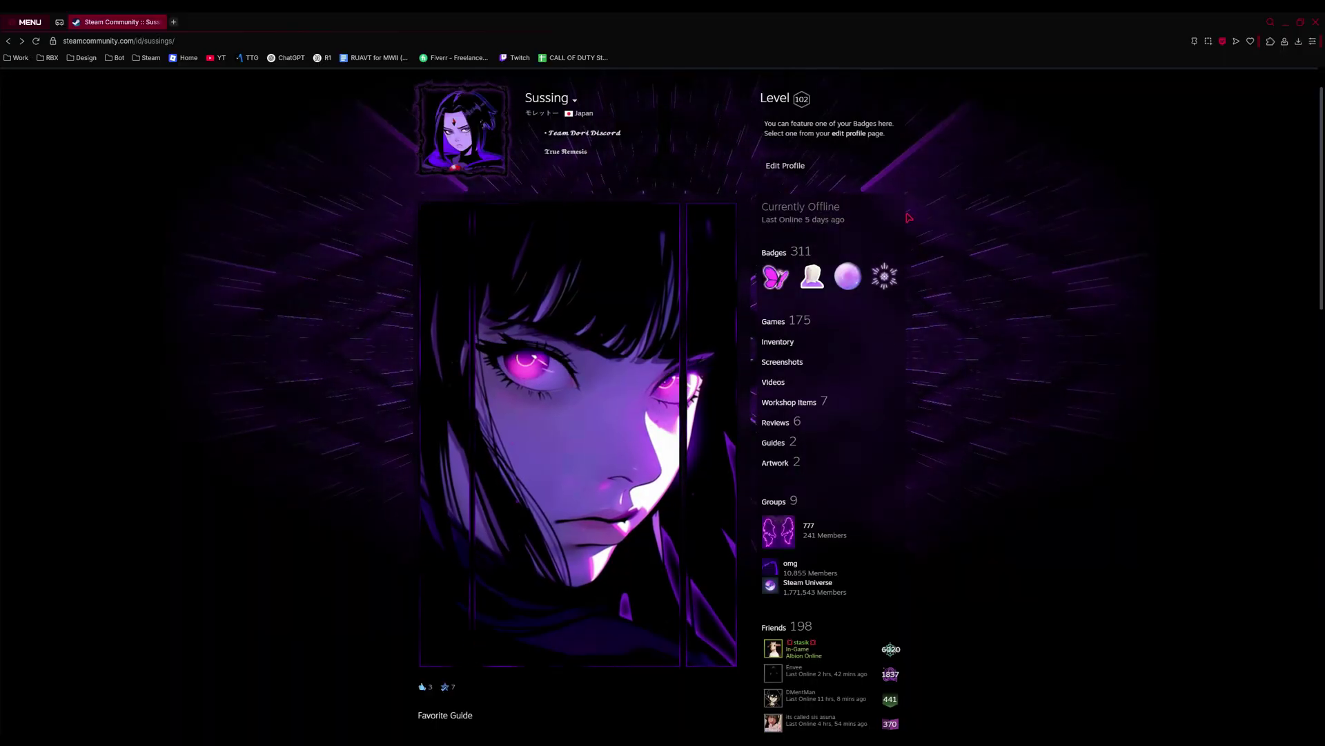
left_click(789, 468)
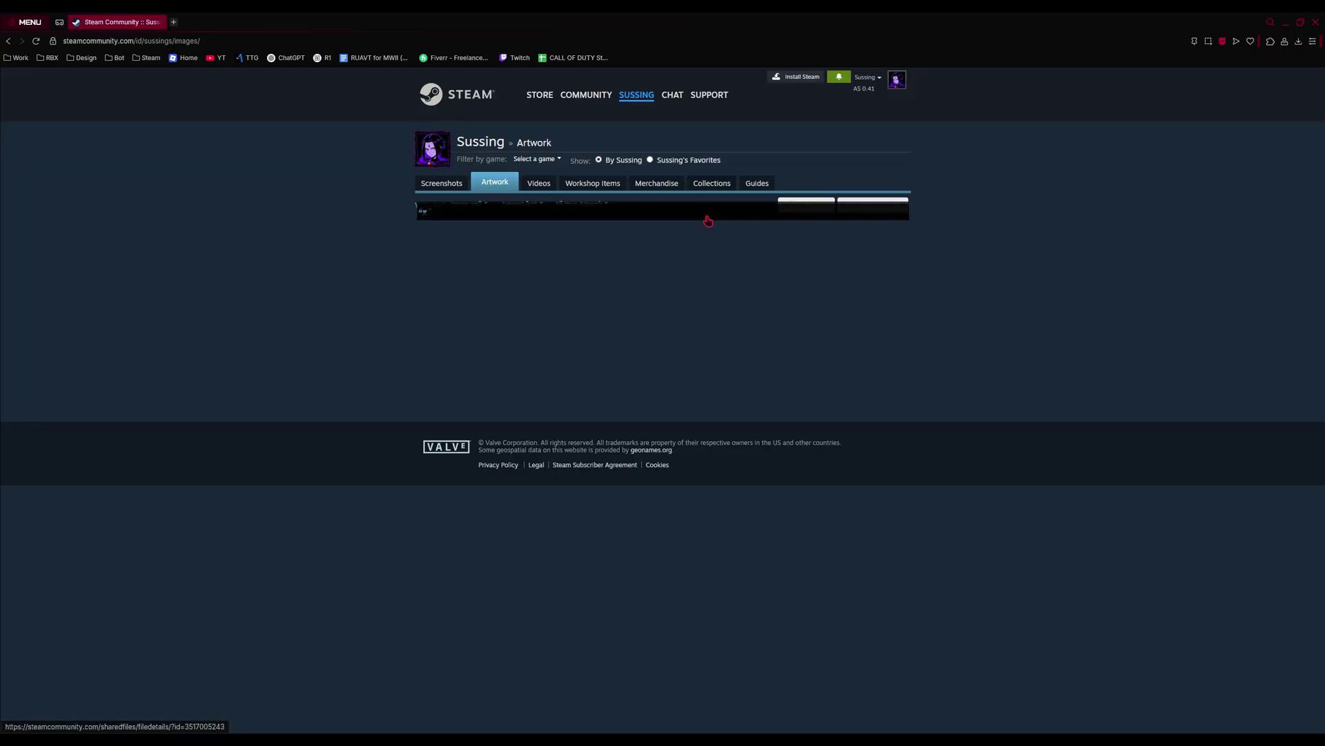
left_click(790, 204)
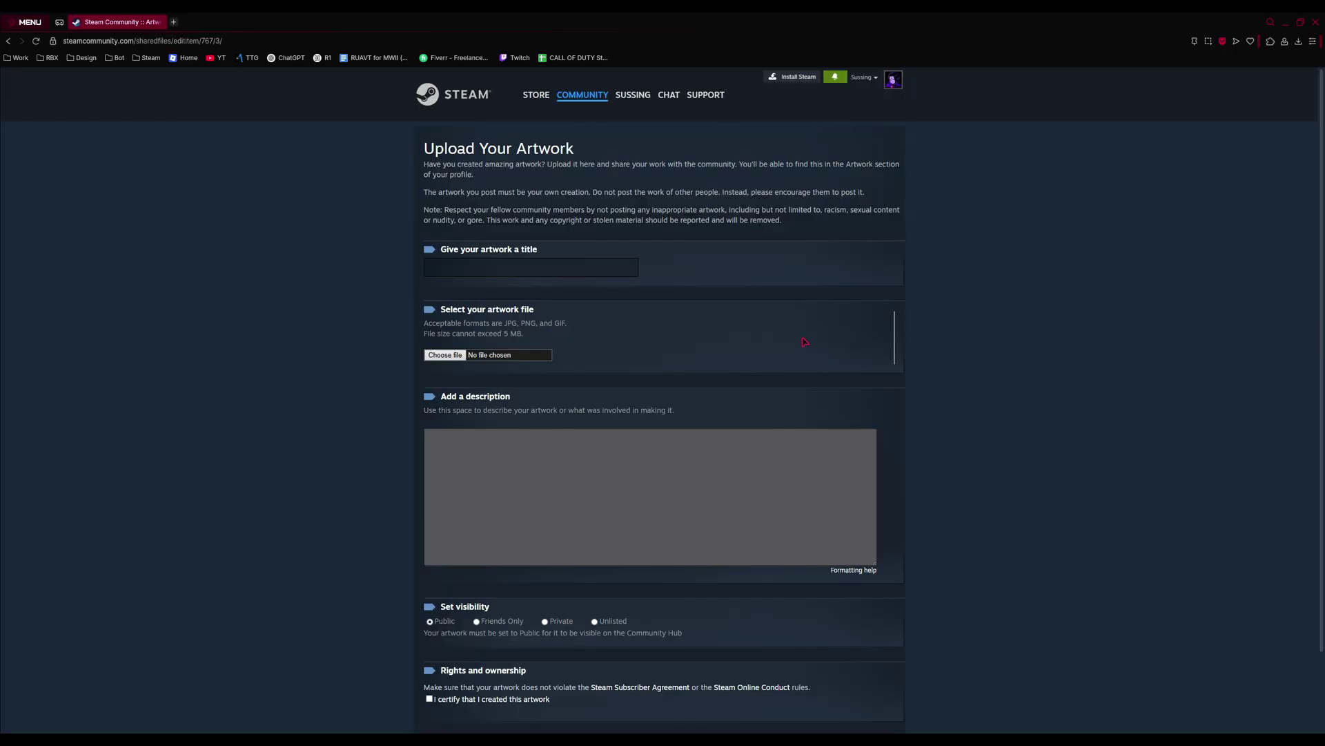
Step: Enter a blank character as the artwork title in the upload form
left_click(506, 267)
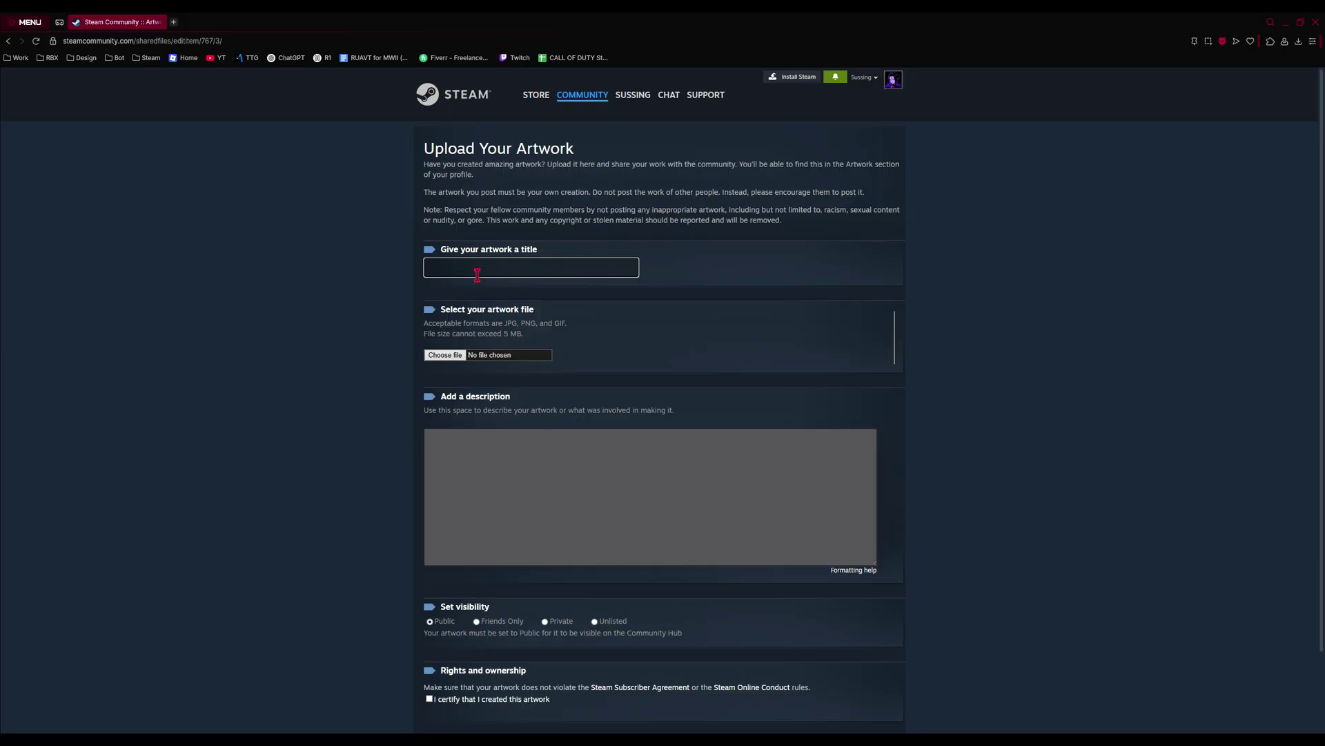
scroll(489, 500, "down", 2)
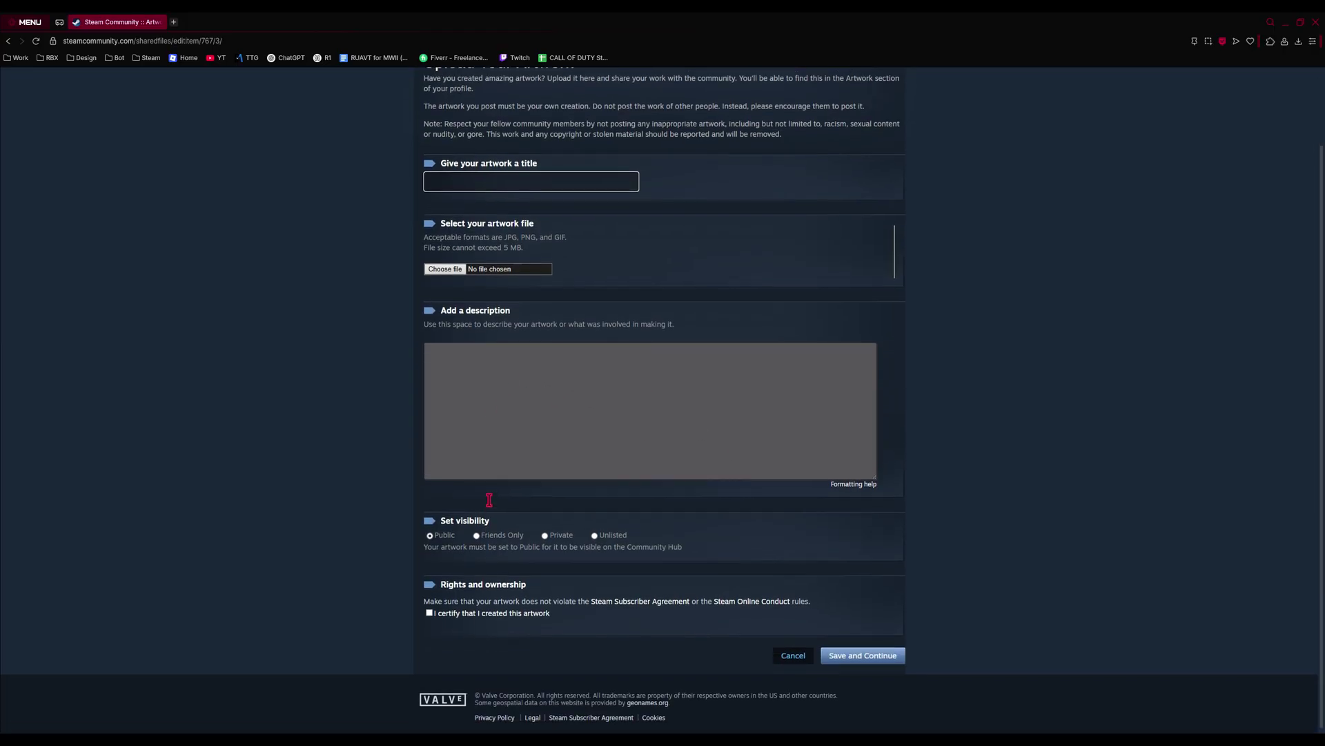
scroll(489, 497, "up", 2)
scroll(490, 496, "down", 1)
scroll(507, 495, "up", 1)
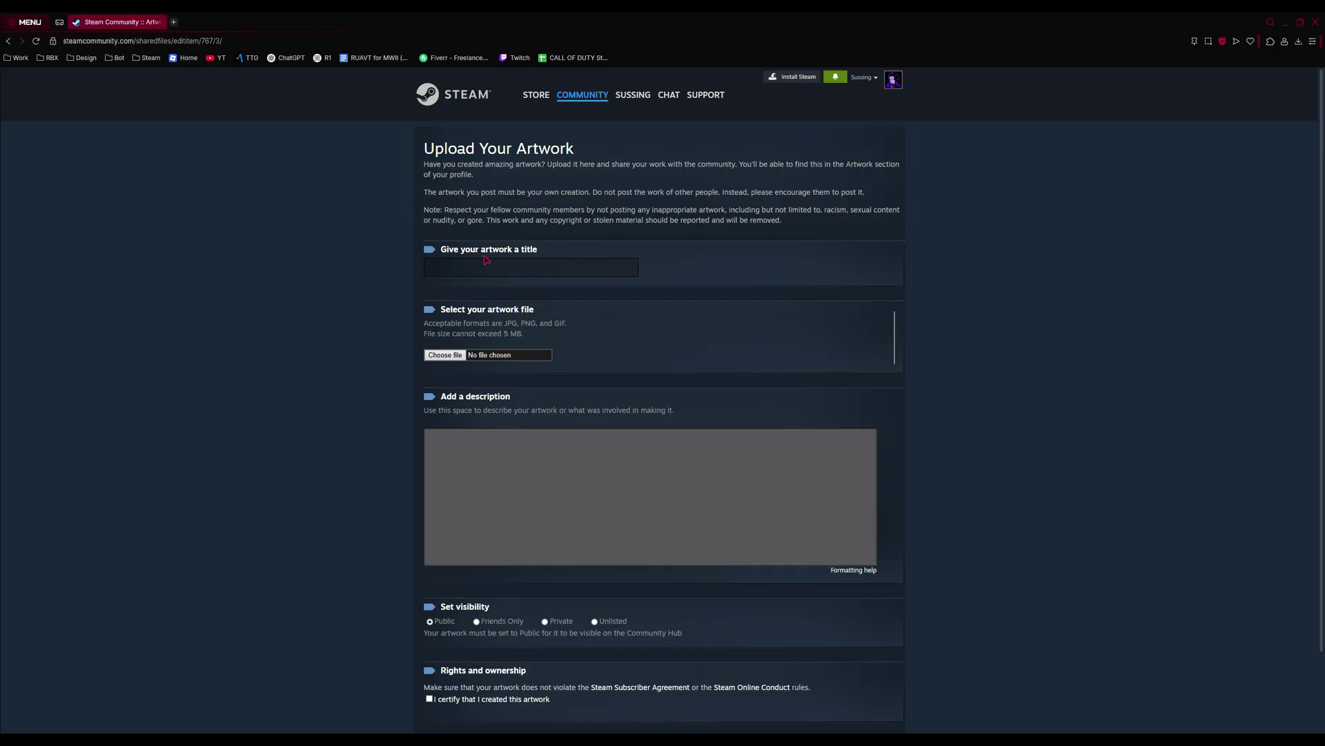
left_click(463, 264)
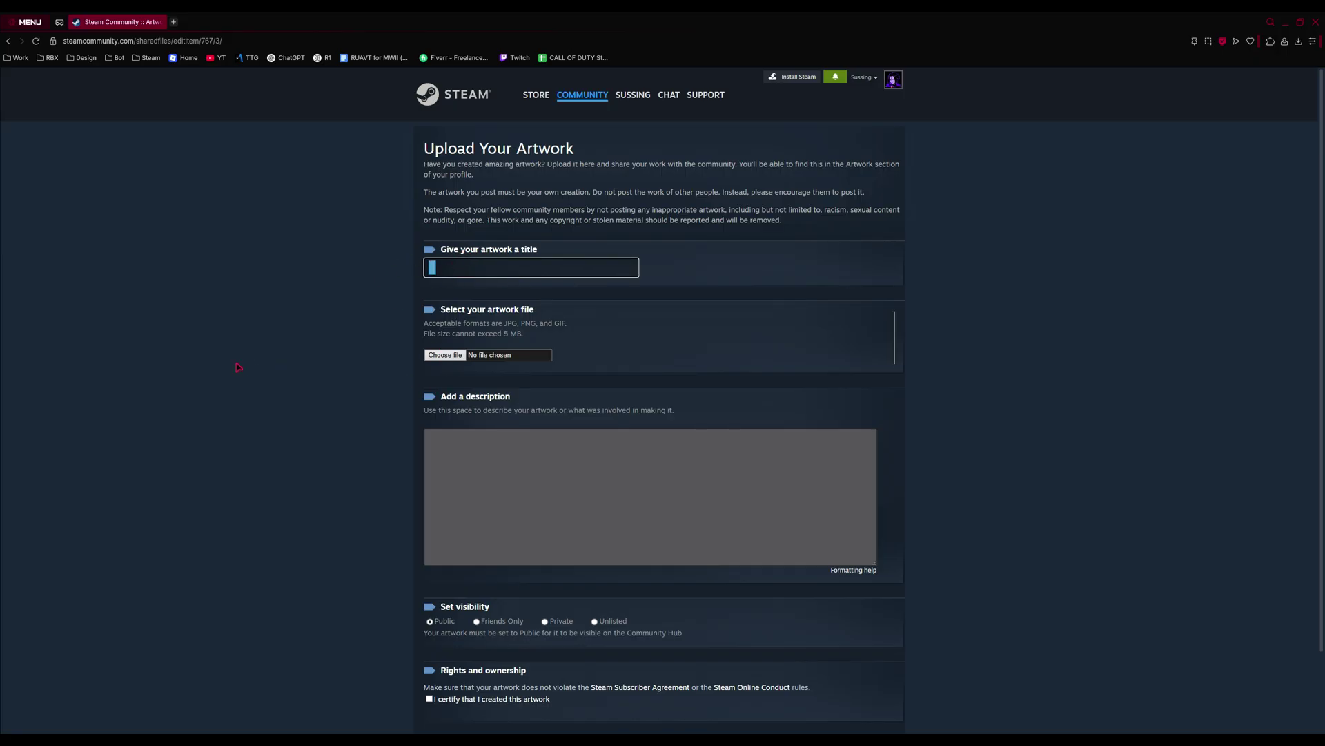
Step: Choose the downloaded 6k9WEBj - Imgur.png as the artwork file and certify having created the artwork
left_click(440, 355)
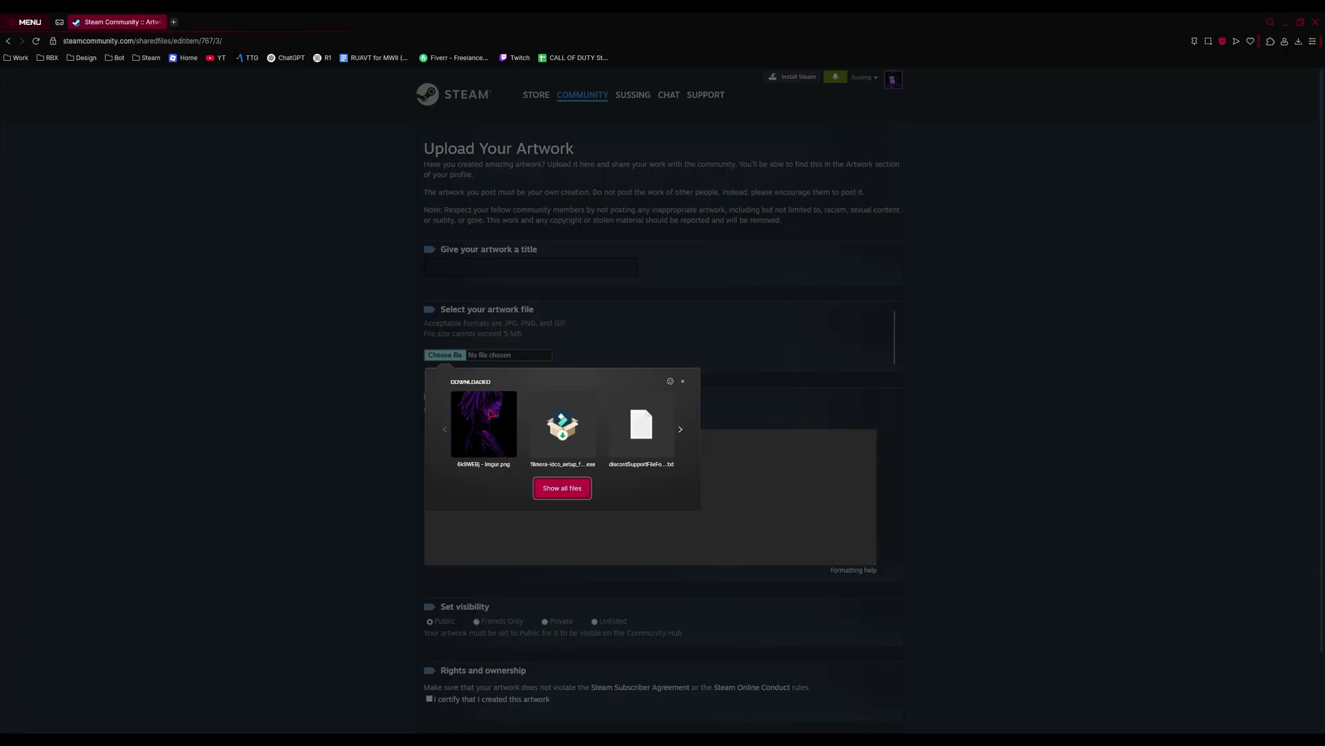
left_click(490, 414)
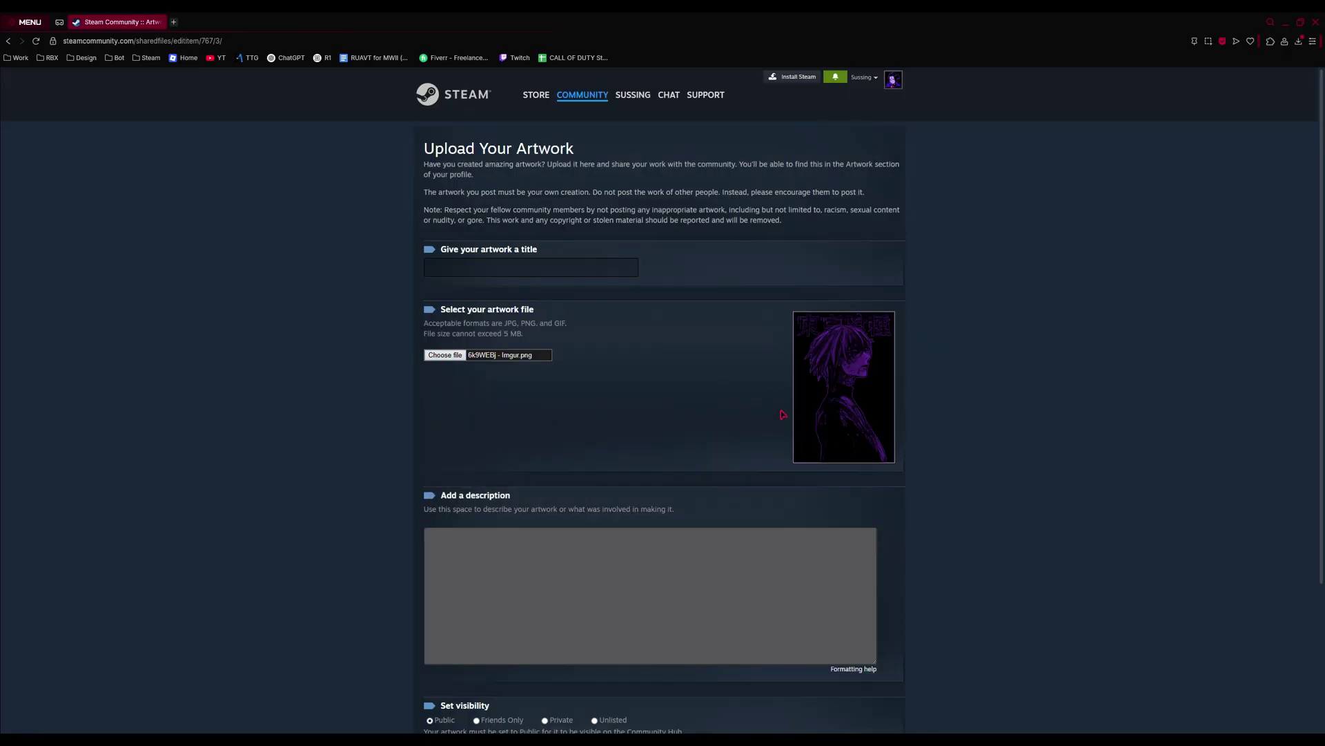
scroll(581, 460, "down", 3)
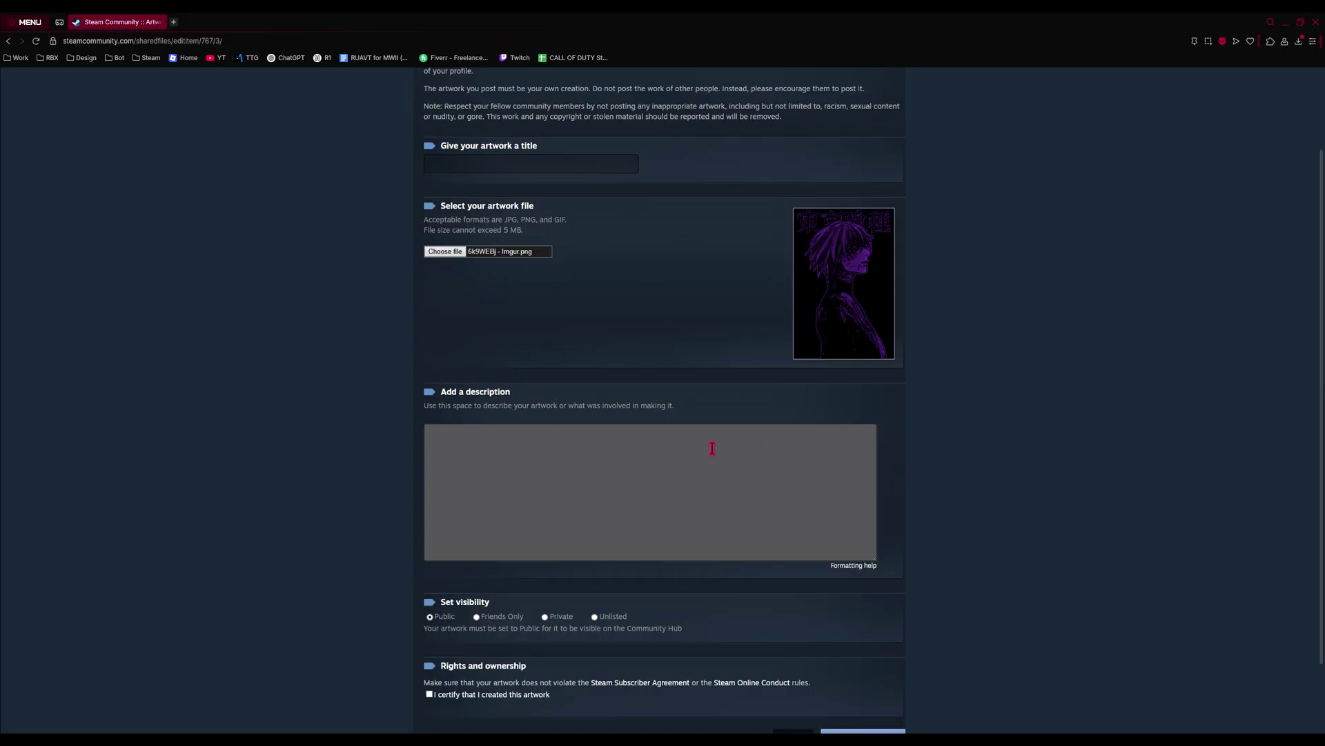
scroll(625, 445, "down", 2)
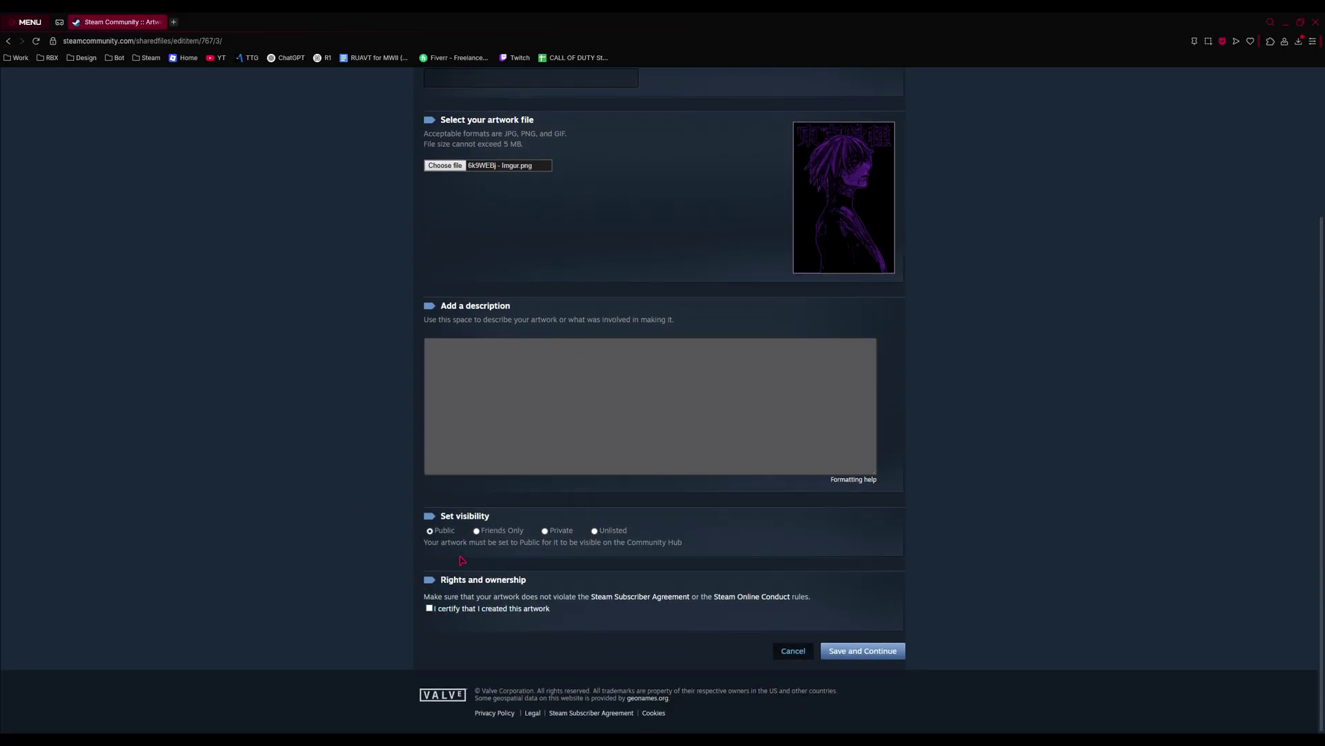
left_click(429, 608)
Step: Open the browser's developer tools console for the artwork upload page
scroll(616, 561, "up", 5)
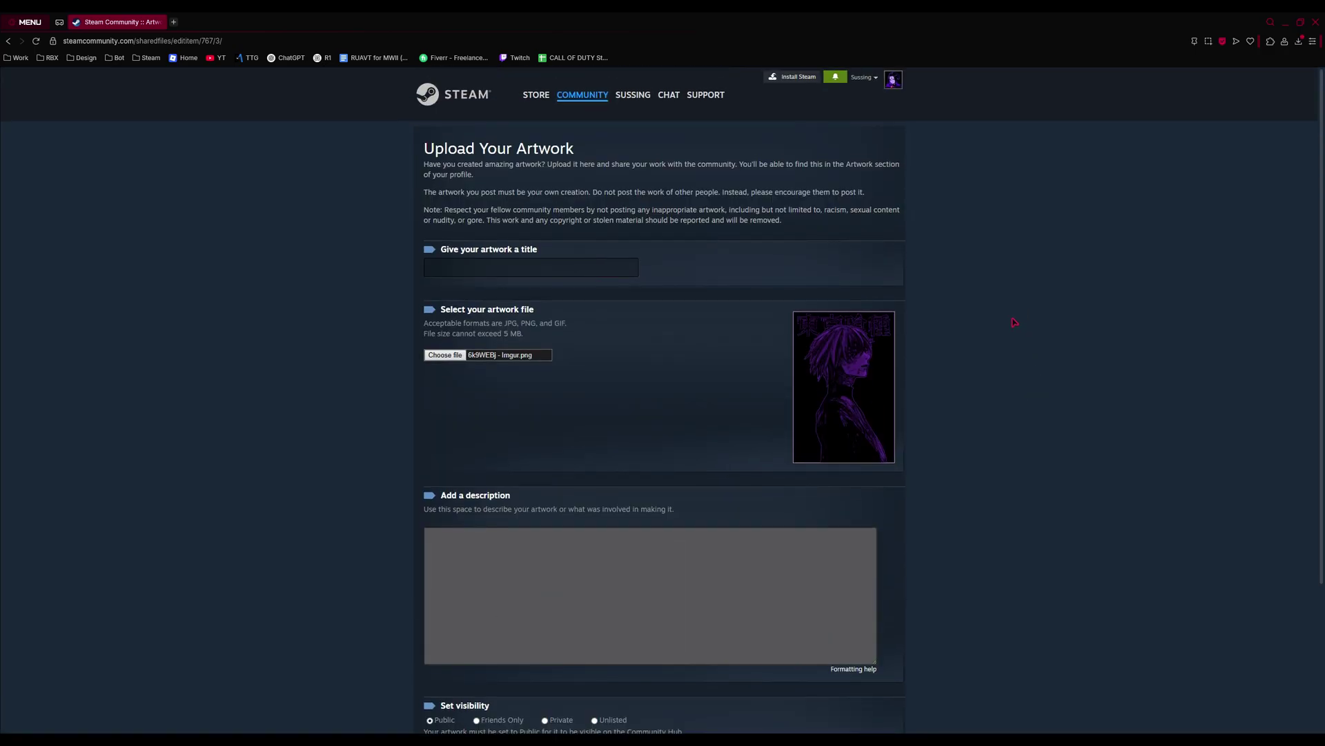
scroll(1014, 322, "down", 1)
right_click(1014, 289)
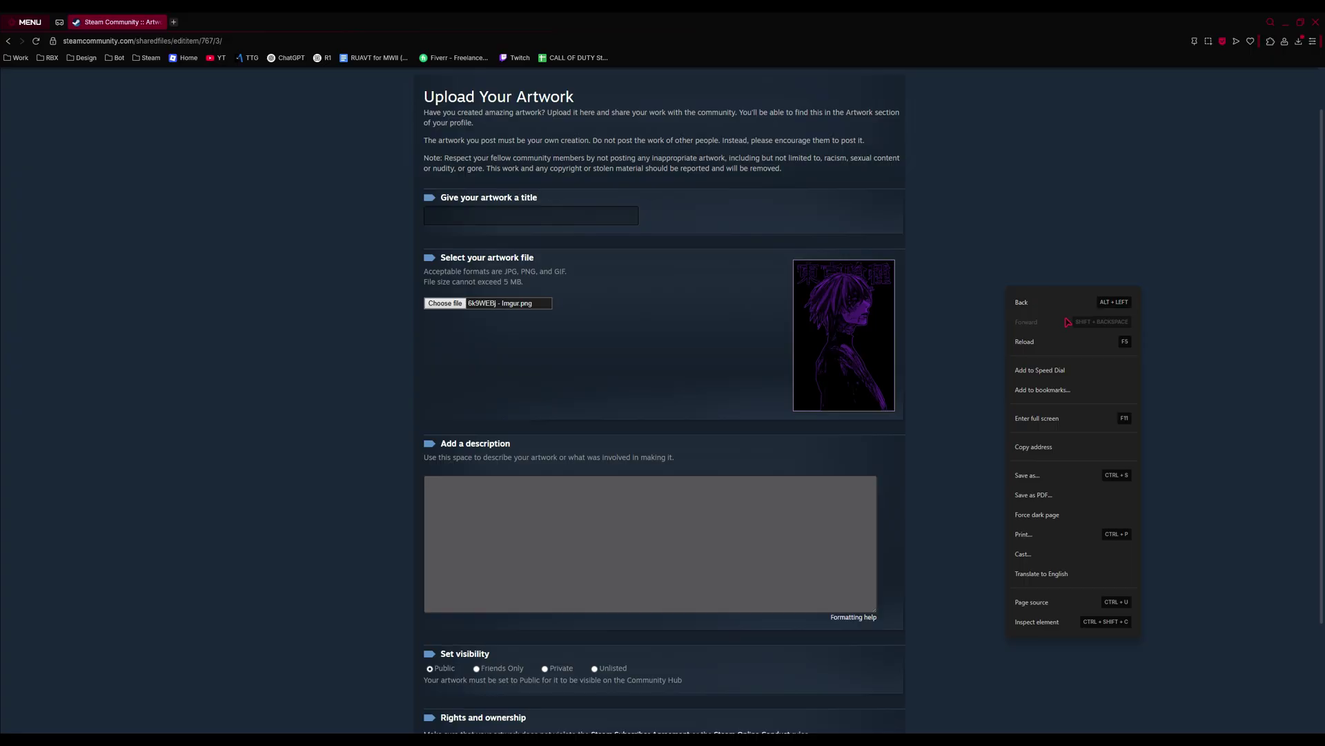
left_click(1058, 622)
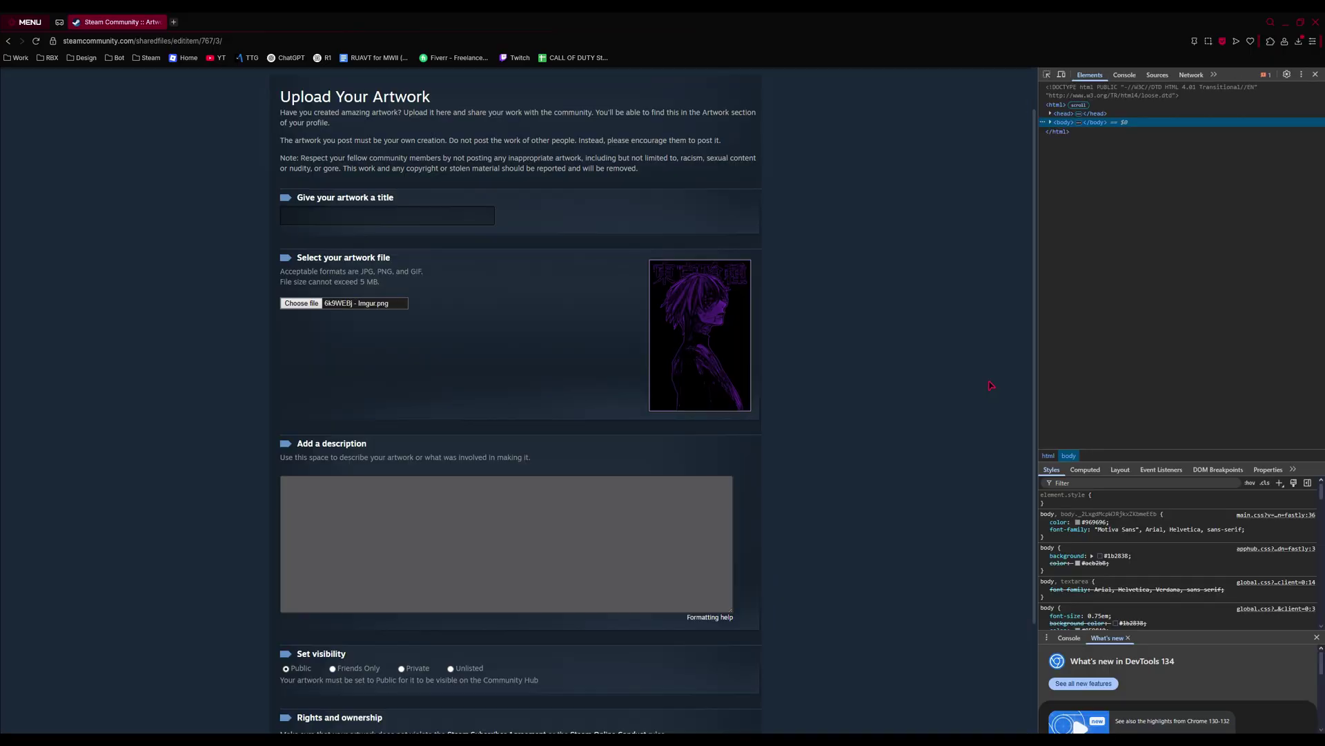
left_click(1124, 74)
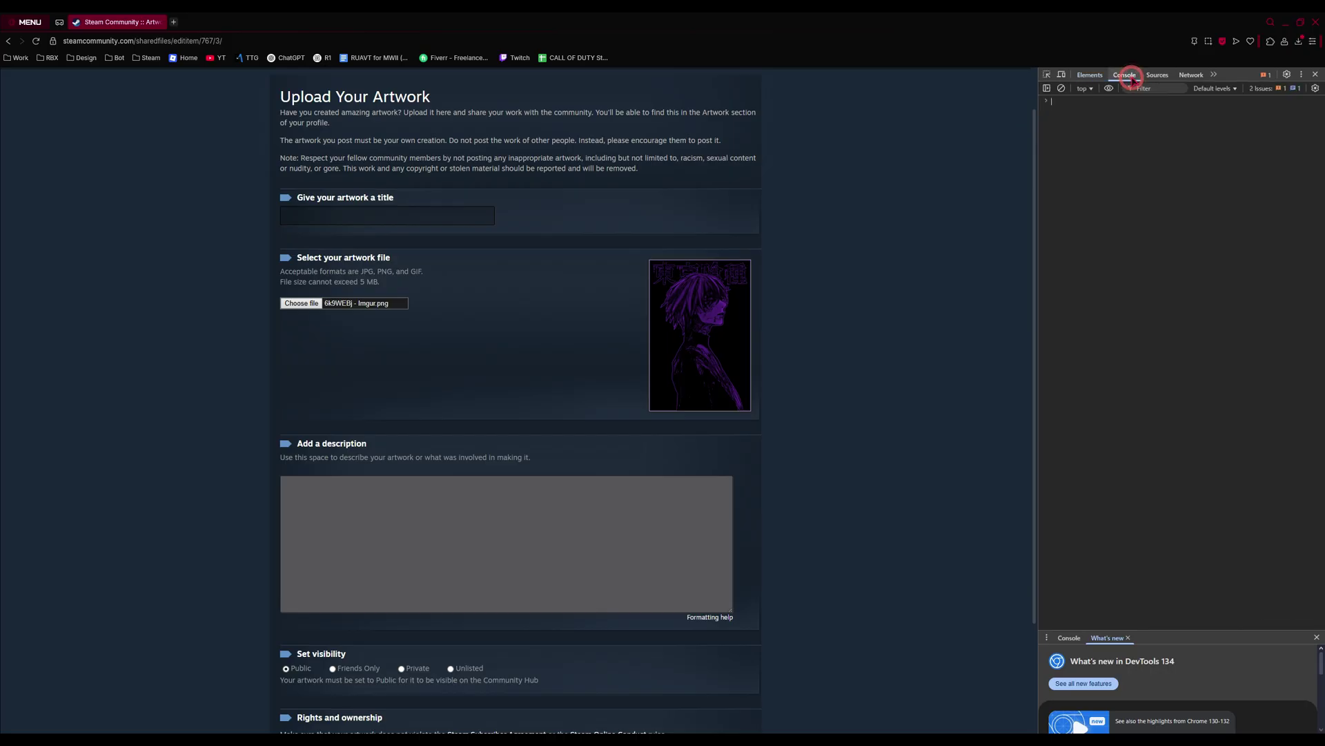
Step: Run the console script that sets the artwork's image_width to 1000 and image_height to 1 and clears both id attributes
left_click(1070, 103)
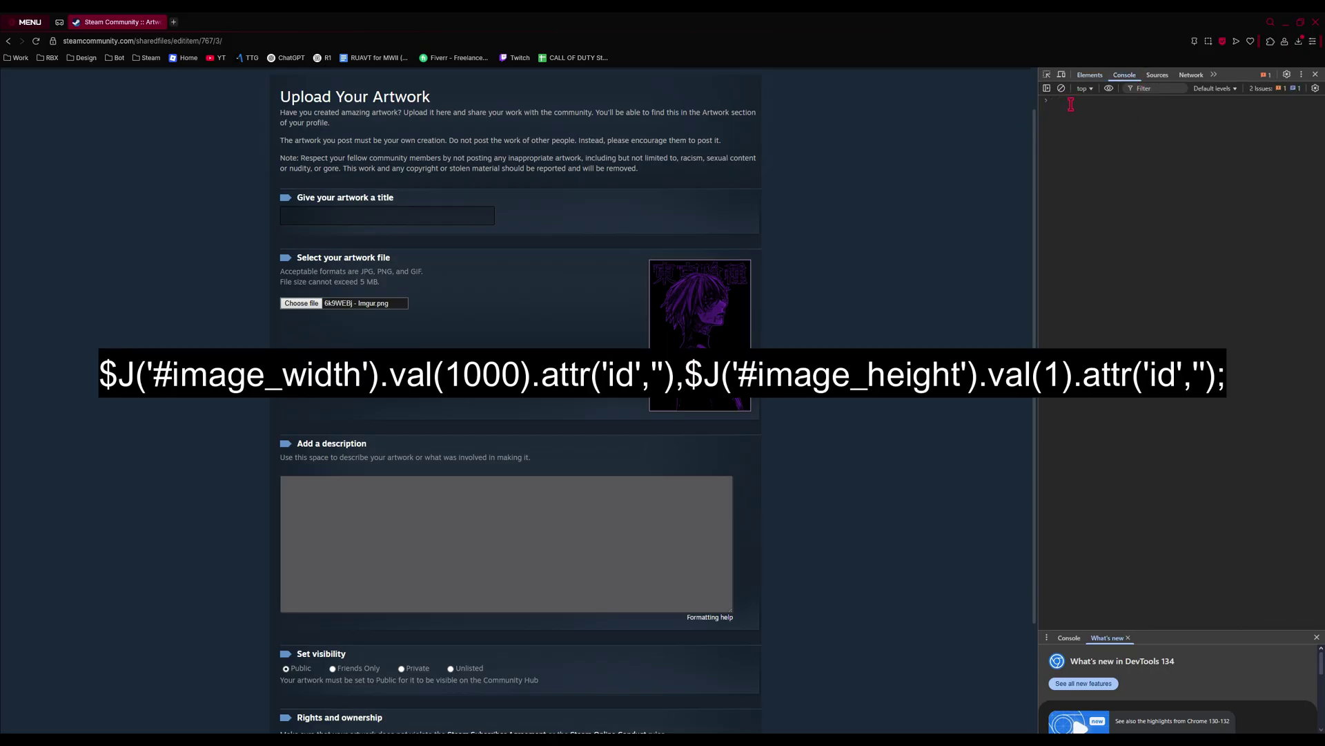
type("$J('#image_width').val(1000).attr('id',''),$J('#image_height').val(1).attr('id','');")
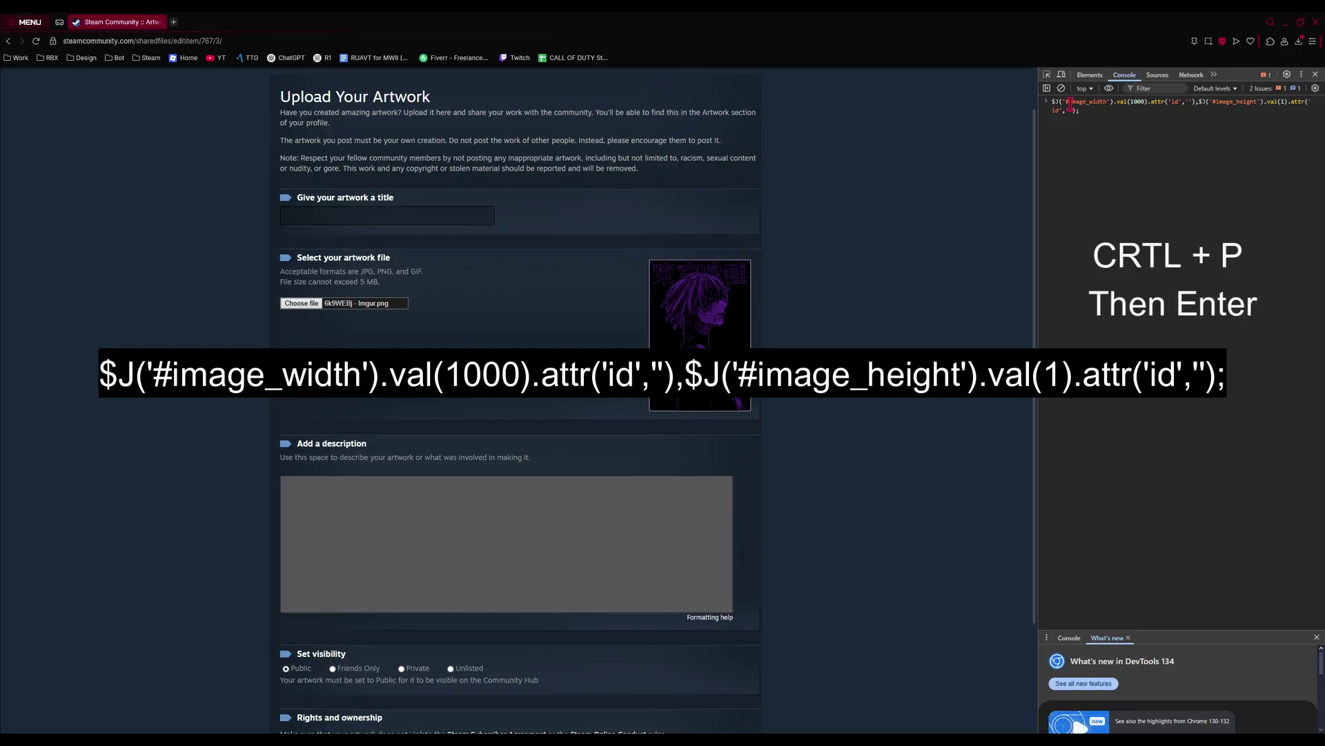
key("Return")
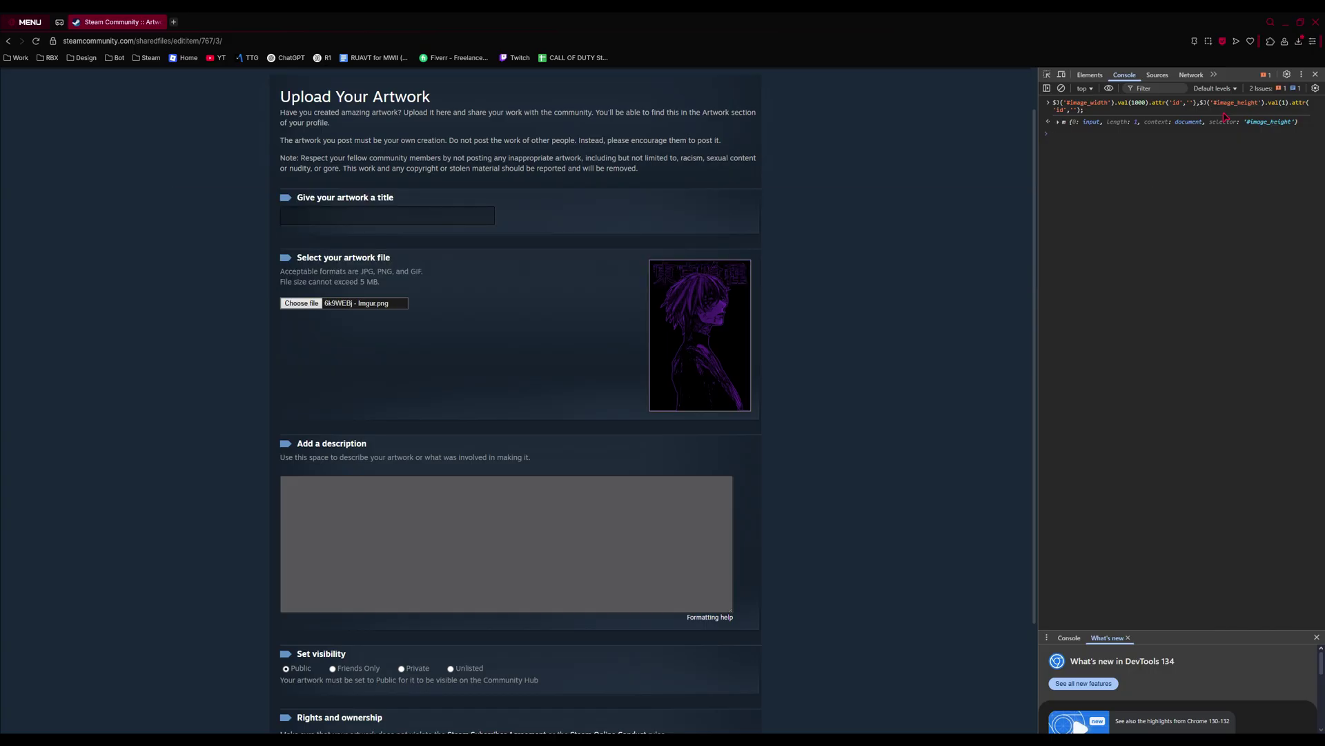
Step: Close the developer tools and submit the artwork with Public visibility
left_click(1315, 74)
scroll(890, 459, "down", 3)
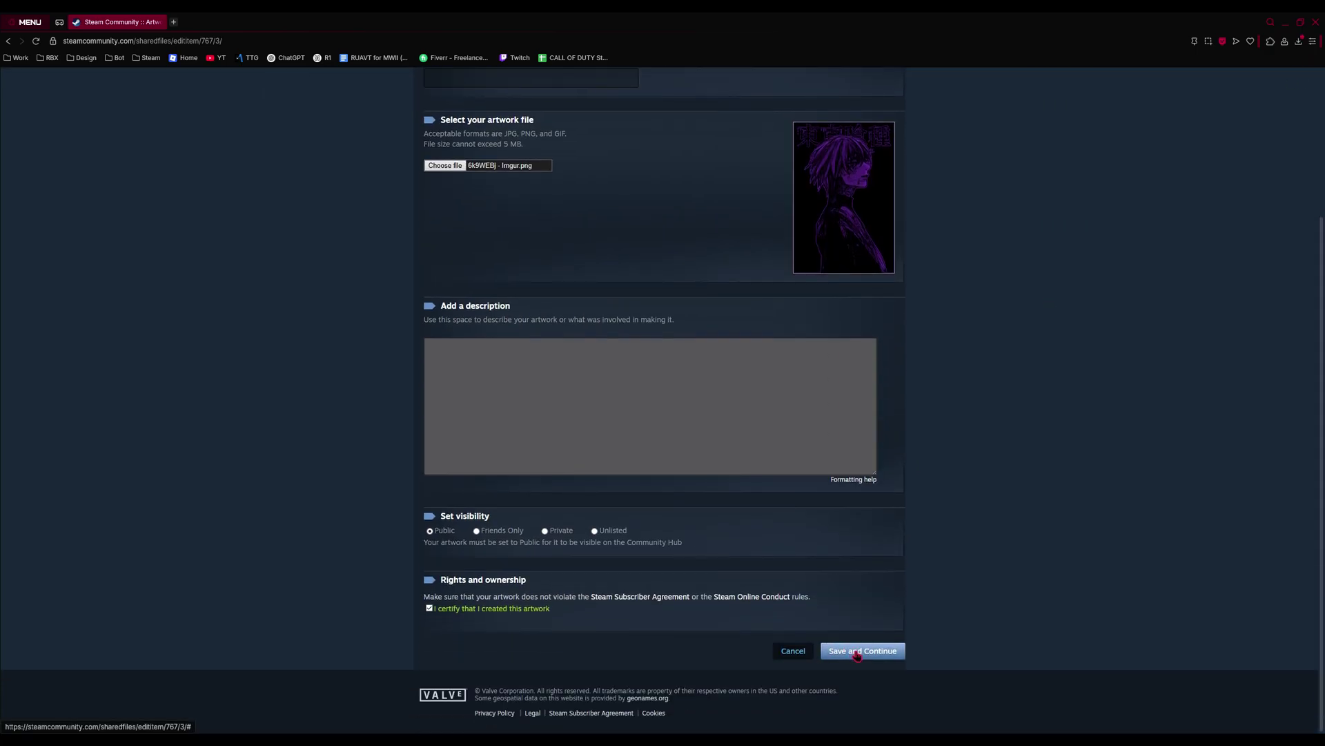
left_click(858, 649)
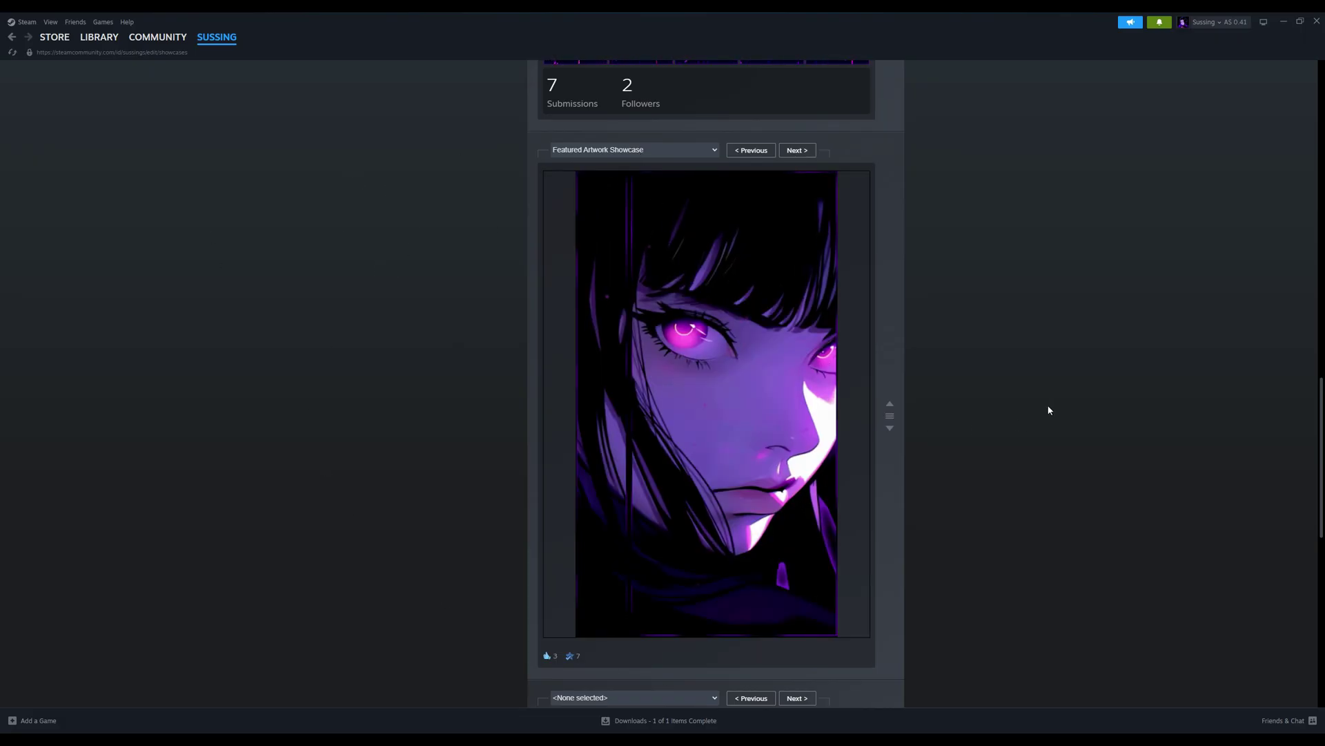
Step: On the Featured Showcase edit page, review the showcase types available for the first slot without changing its selection
scroll(1102, 238, "up", 4)
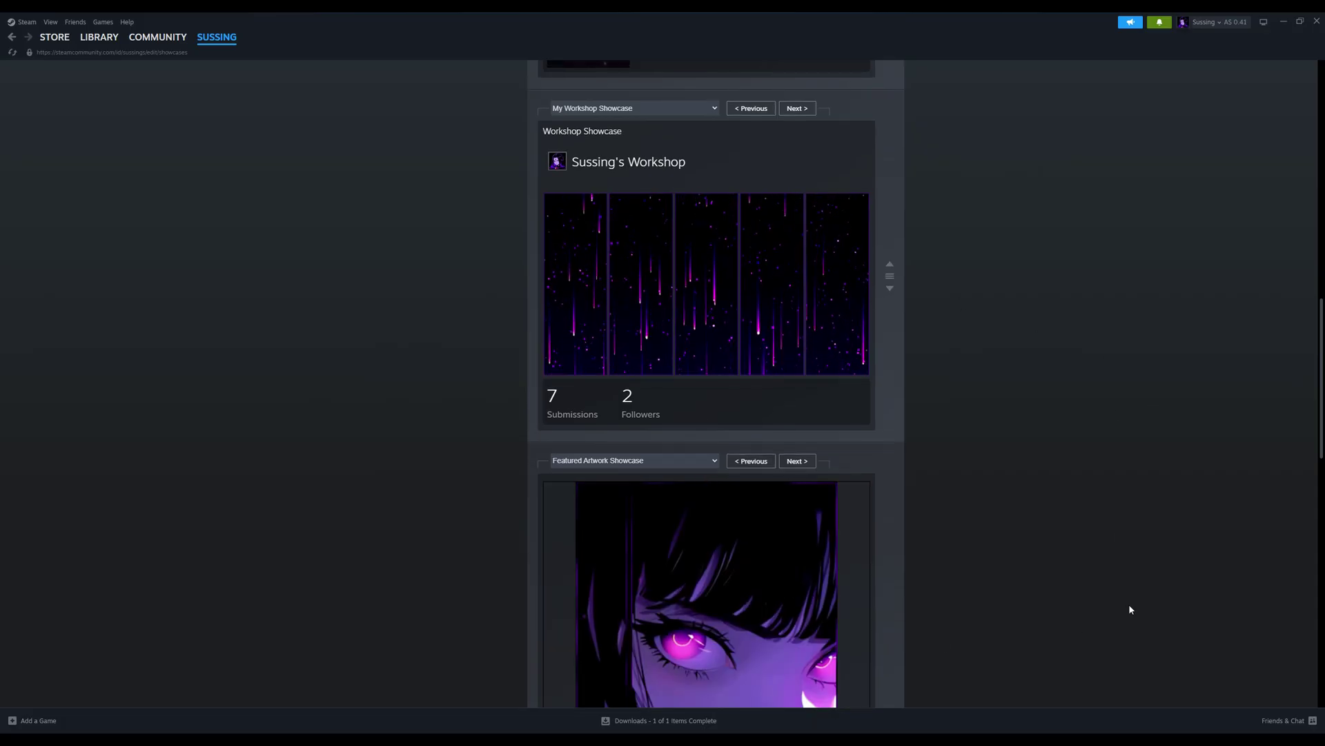
scroll(1012, 553, "up", 6)
scroll(1115, 507, "up", 6)
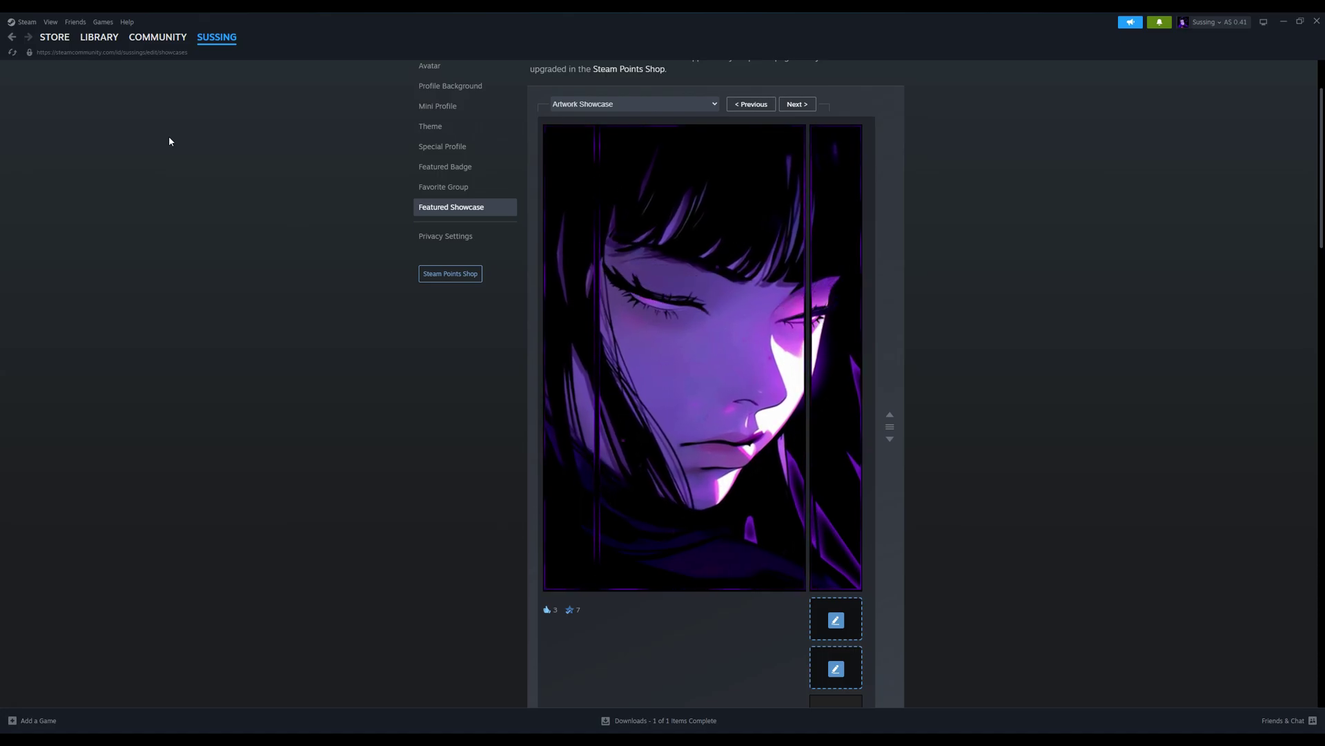
left_click(564, 105)
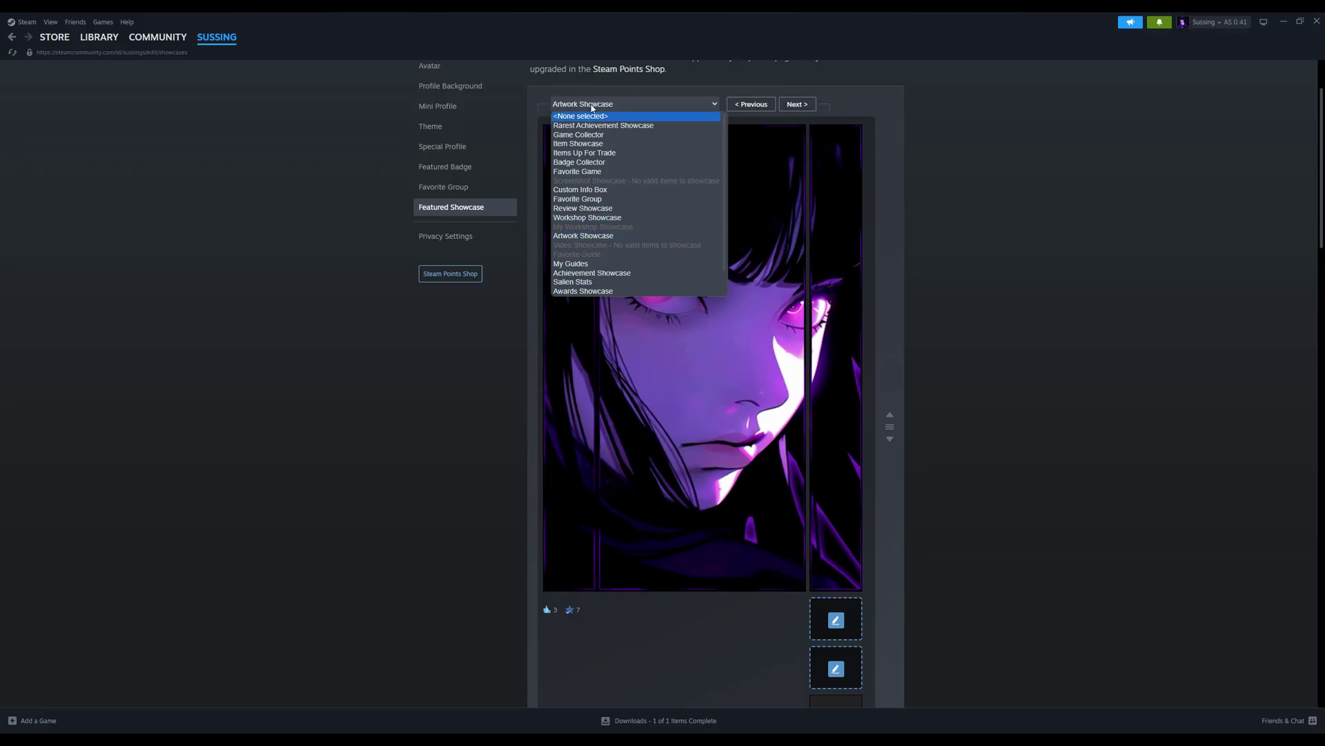
left_click(681, 104)
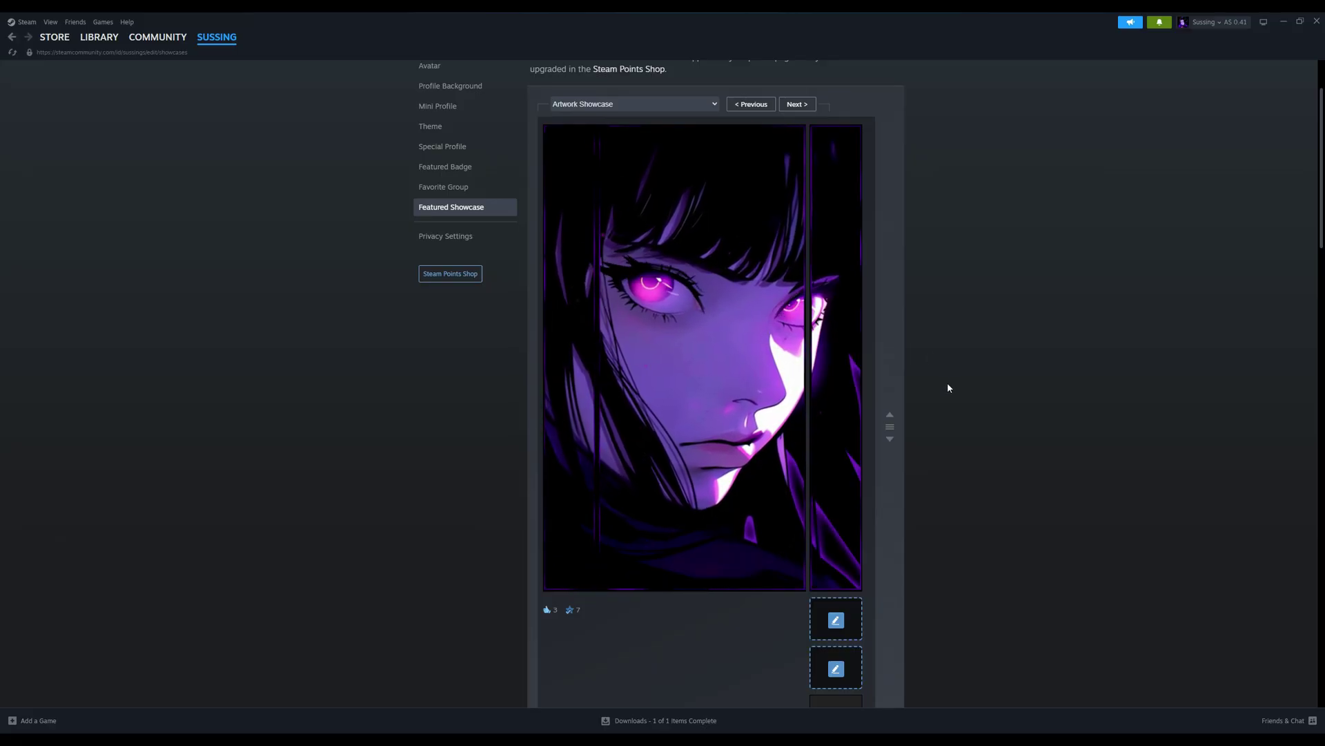
Step: Replace the image in the Featured Artwork Showcase with the uploaded purple Ken Kaneki artwork
scroll(949, 380, "down", 10)
scroll(953, 376, "down", 3)
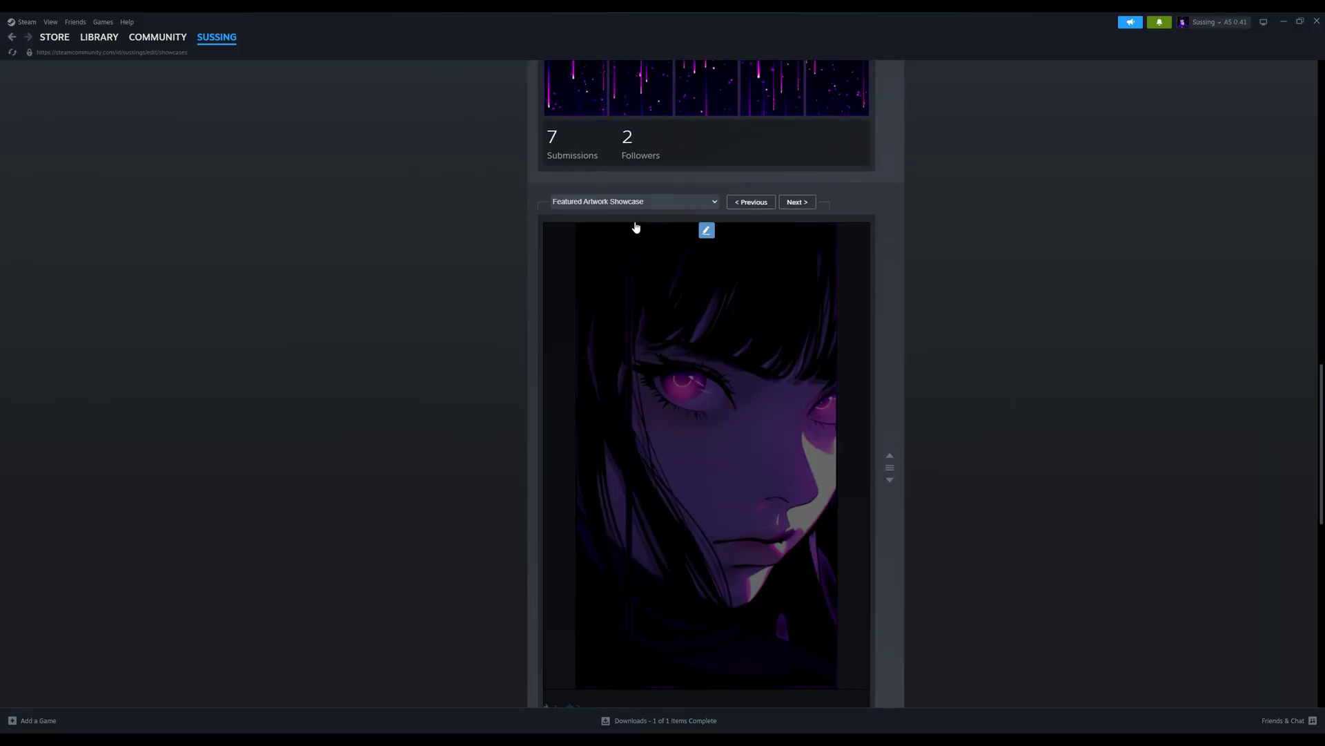
left_click(600, 201)
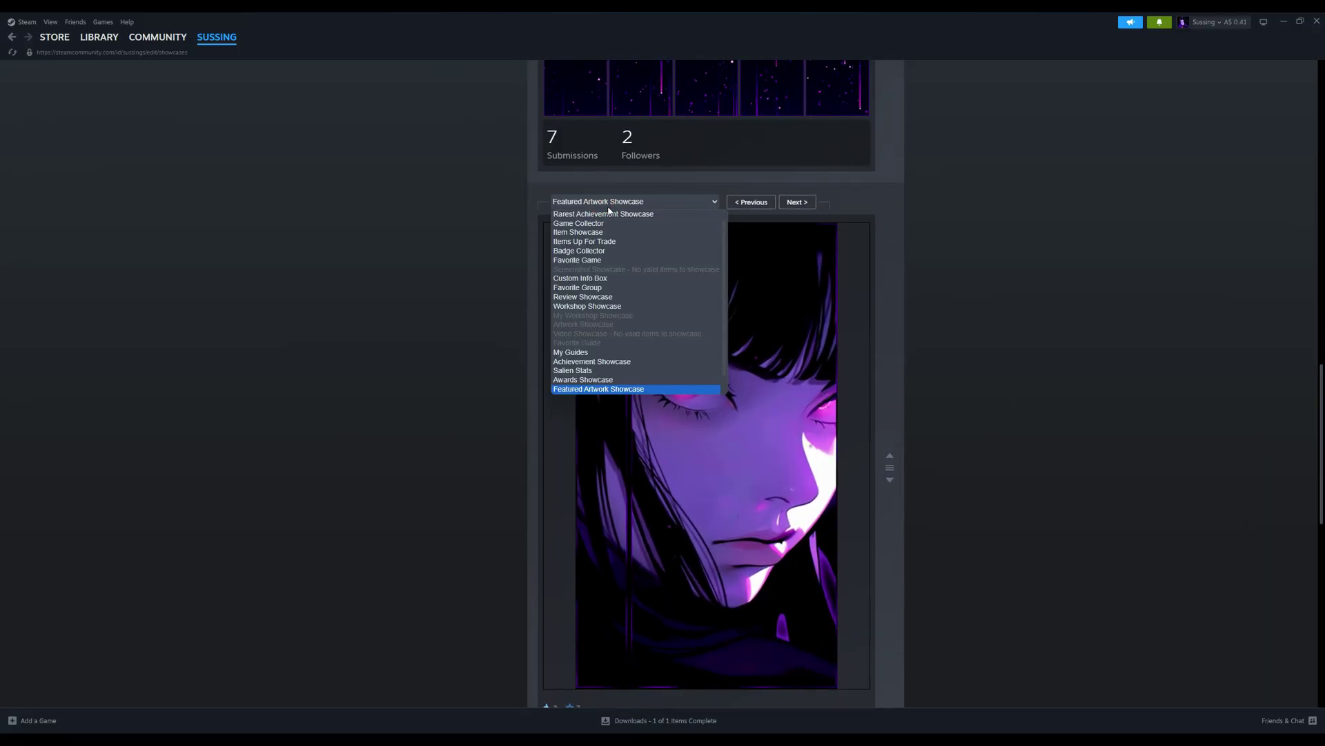
left_click(580, 379)
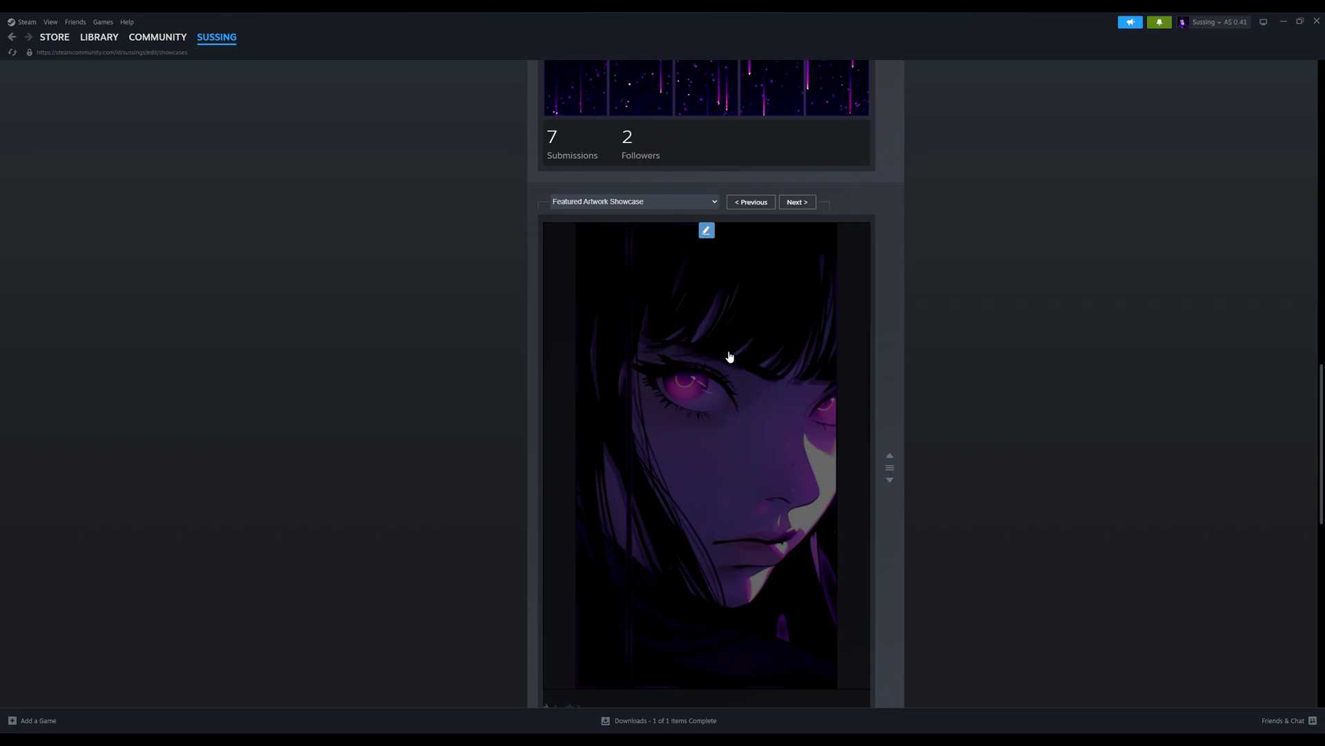
left_click(712, 320)
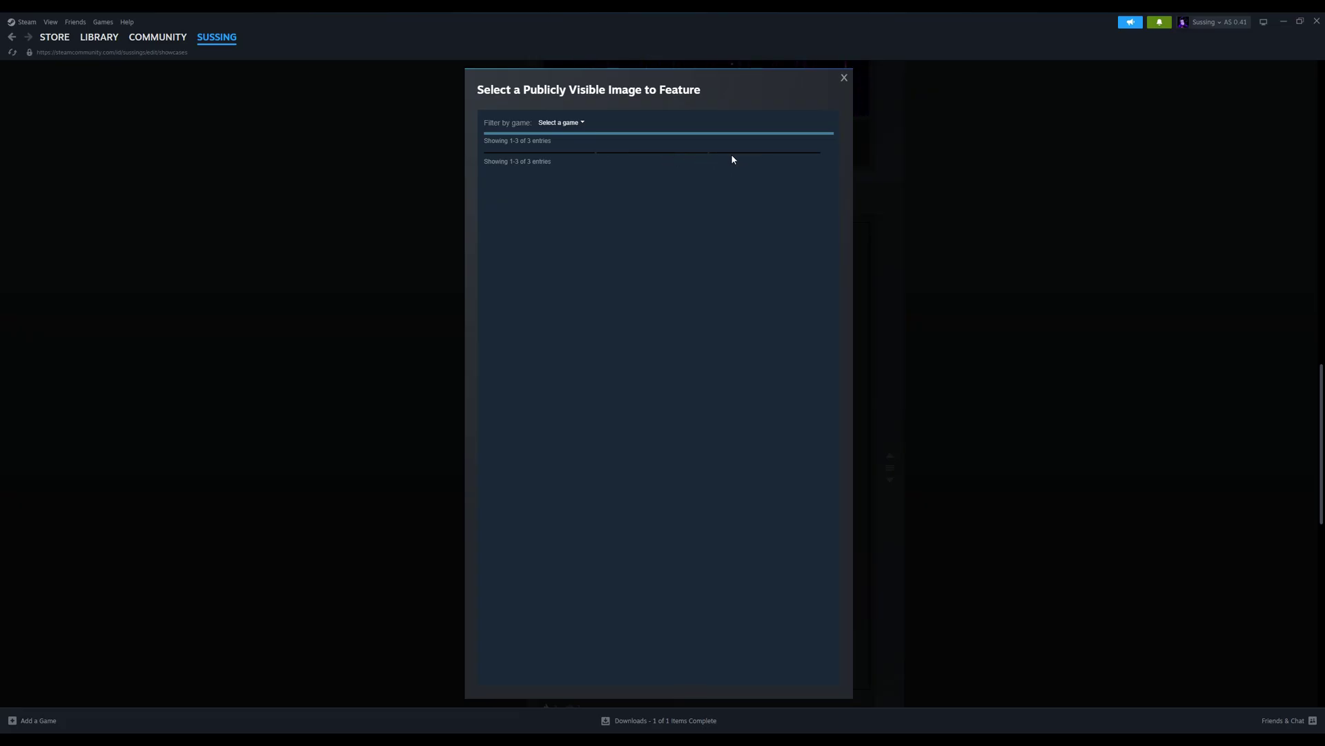
left_click(579, 159)
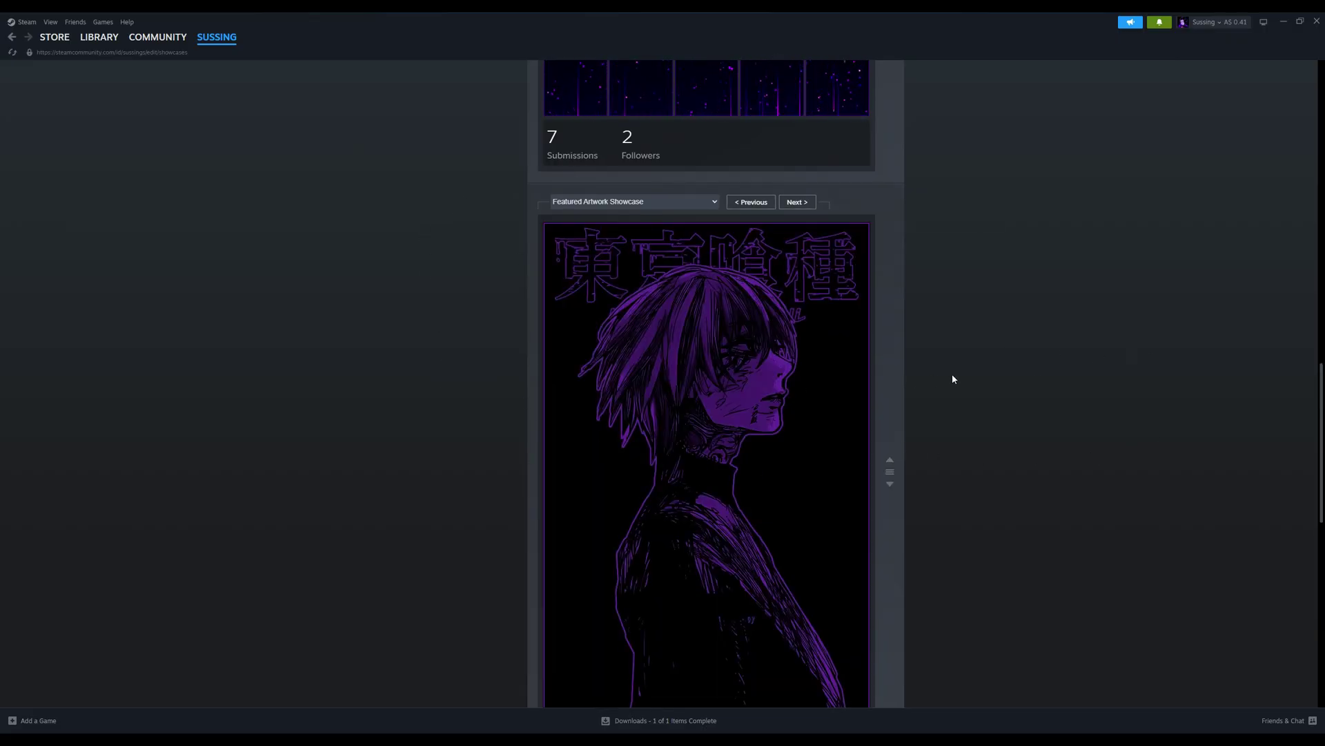
Step: Move the Featured Artwork Showcase up to the first position among the profile's showcases
left_click(891, 460)
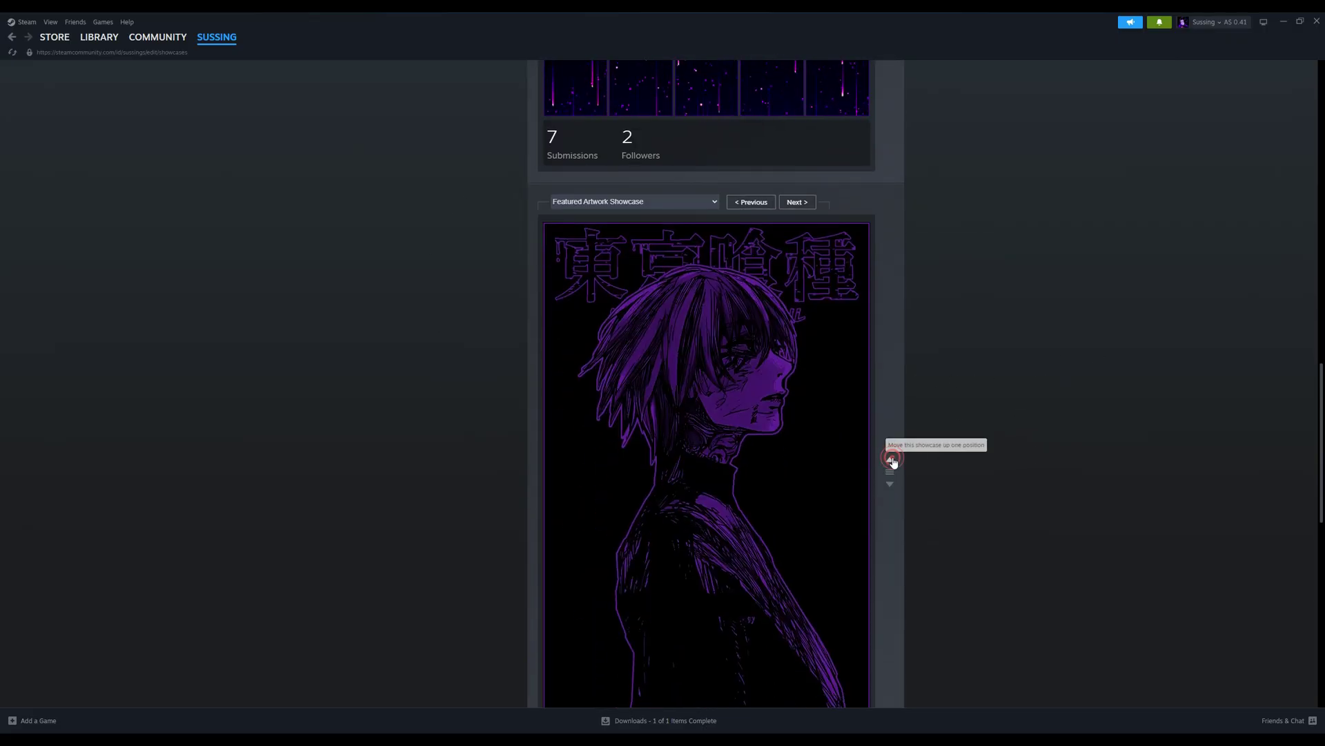
left_click_drag(890, 478, 923, 195)
scroll(964, 588, "up", 5)
scroll(902, 603, "down", 2)
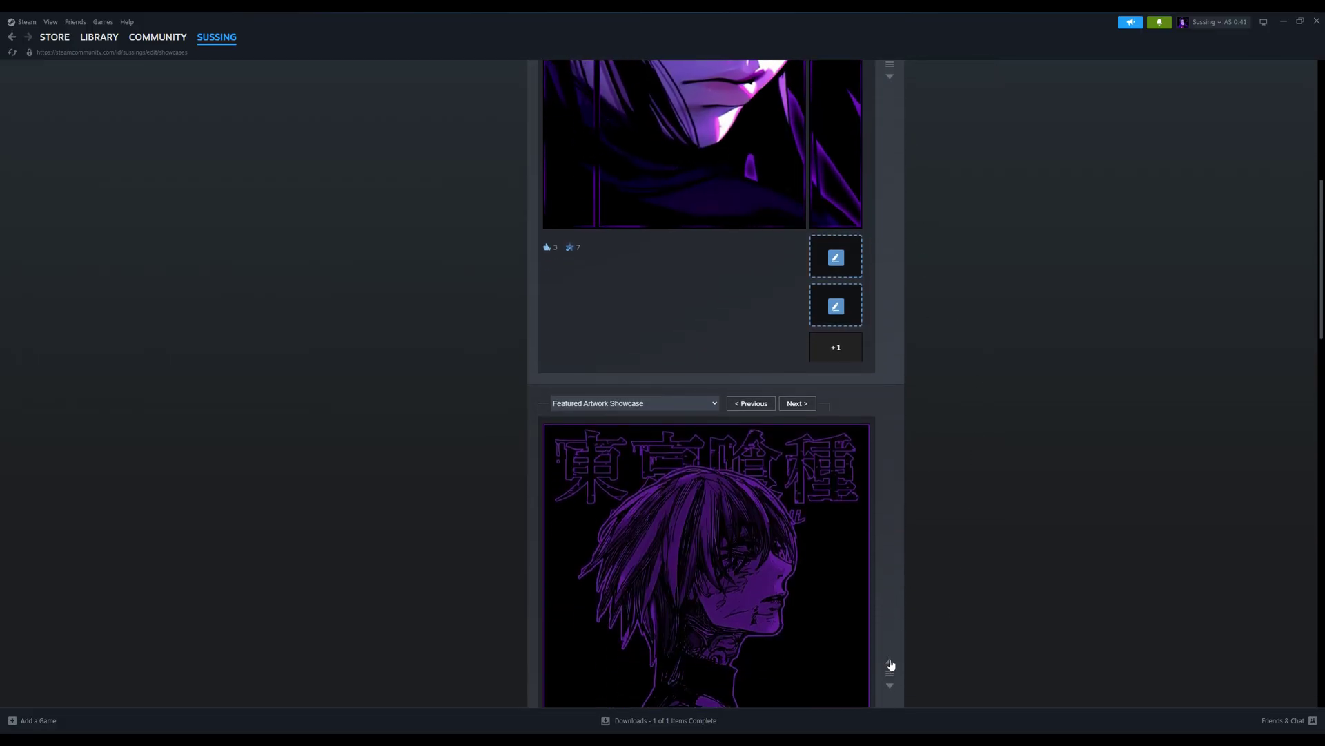
left_click(890, 662)
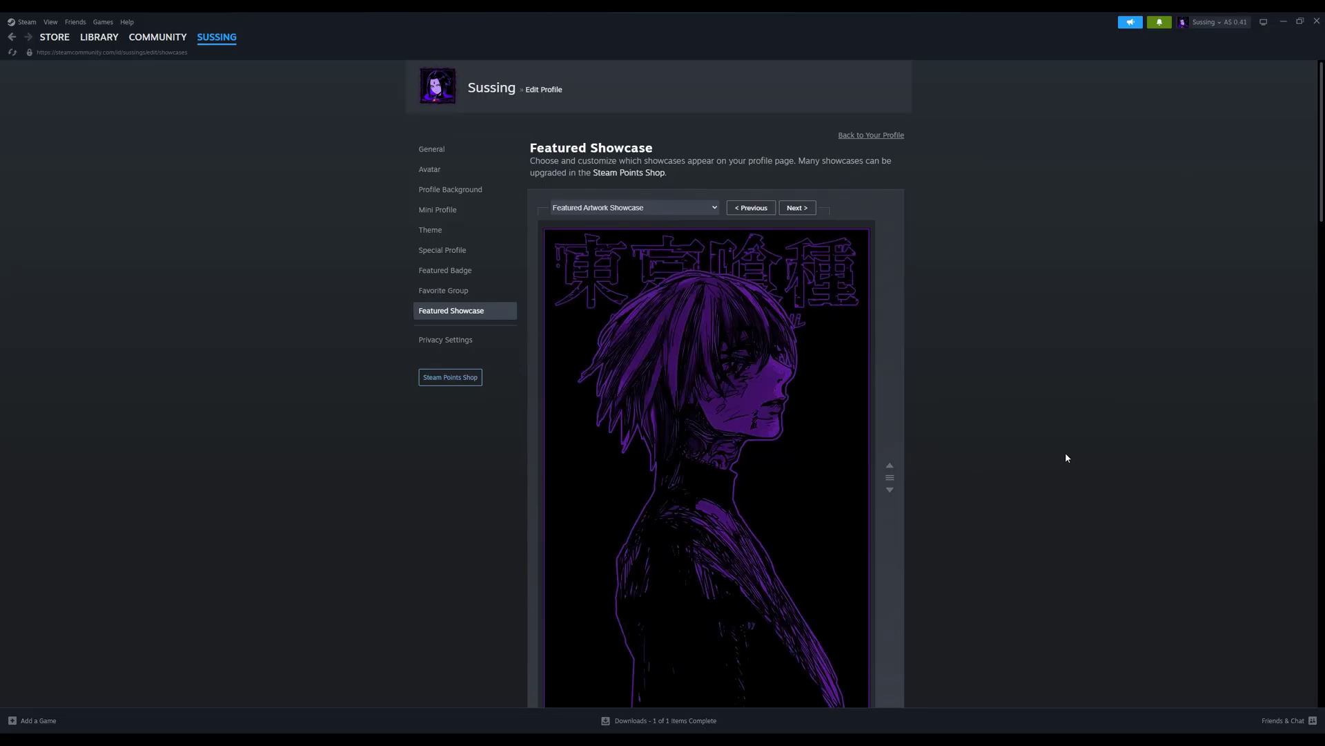
Step: Save the showcase changes and open the profile page
scroll(1066, 457, "down", 15)
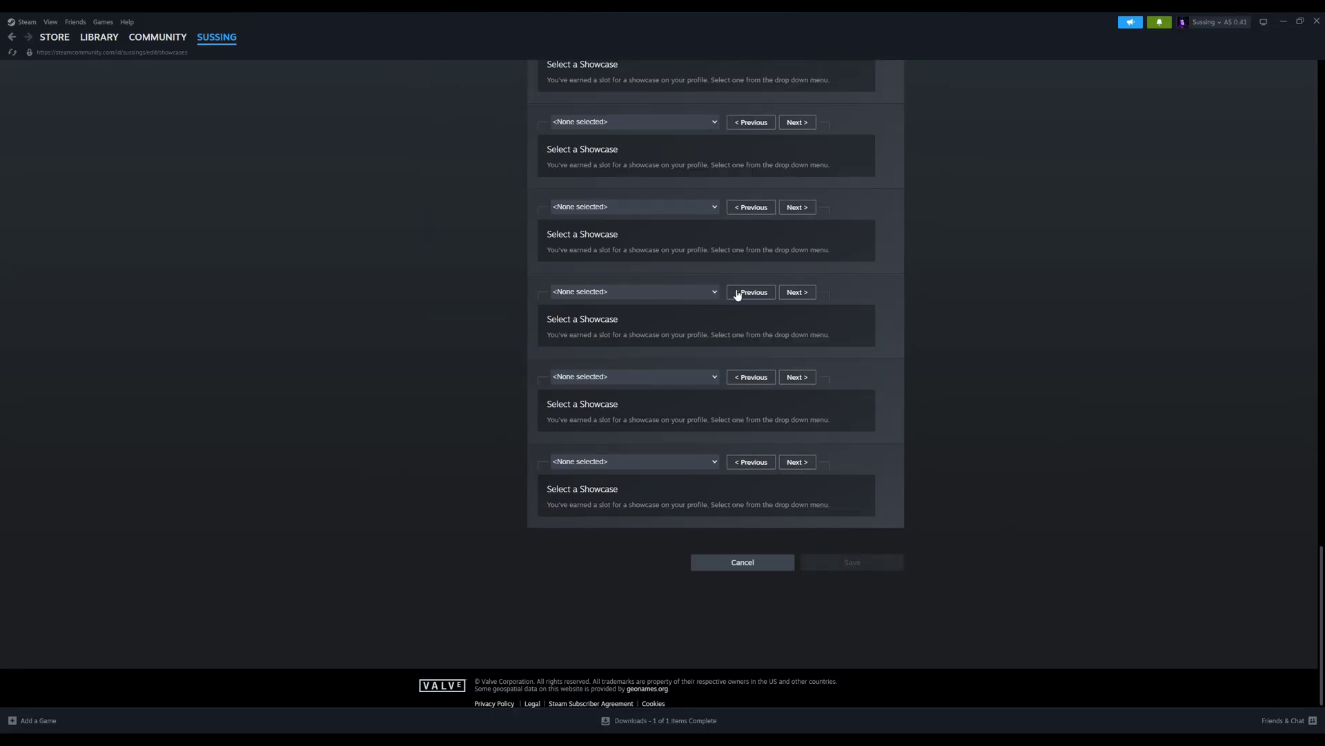
left_click(737, 294)
mouse_move(219, 41)
left_click(204, 70)
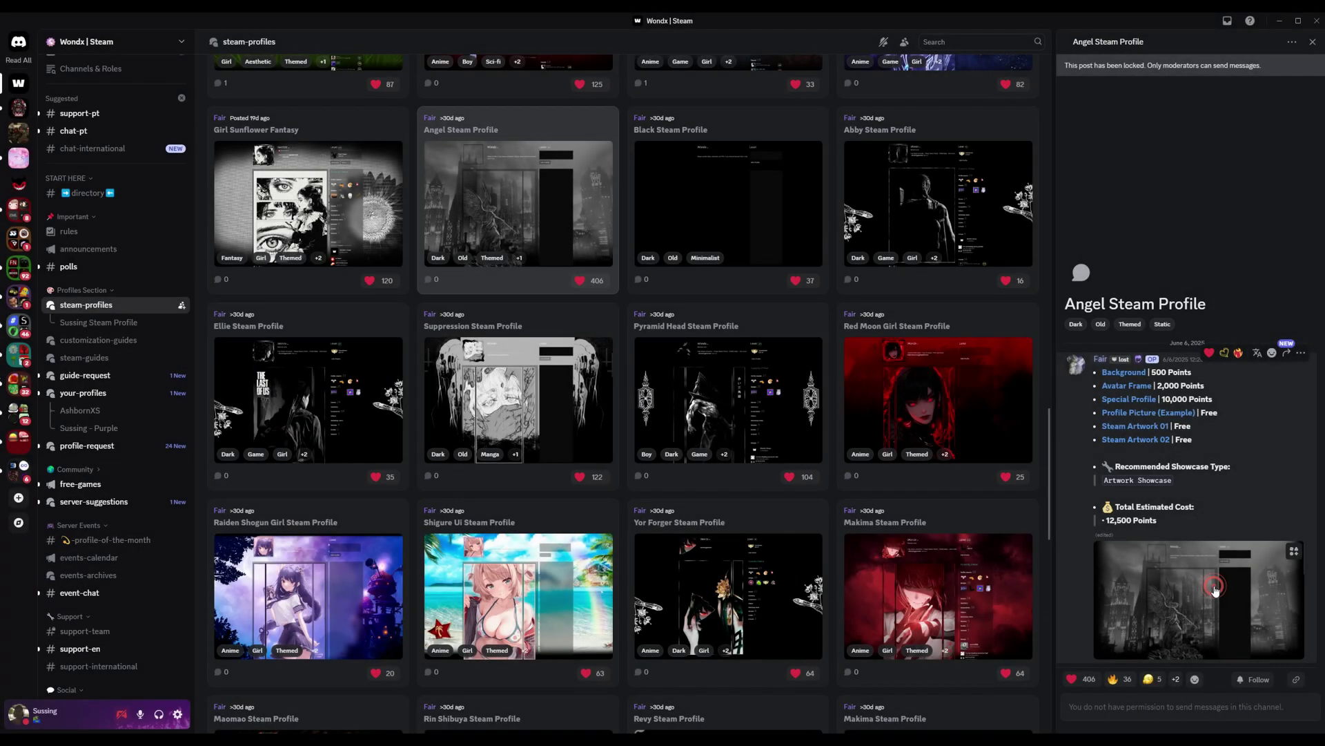
Step: View the full preview image of the Angel Steam Profile post in Discord and close it
left_click(1216, 589)
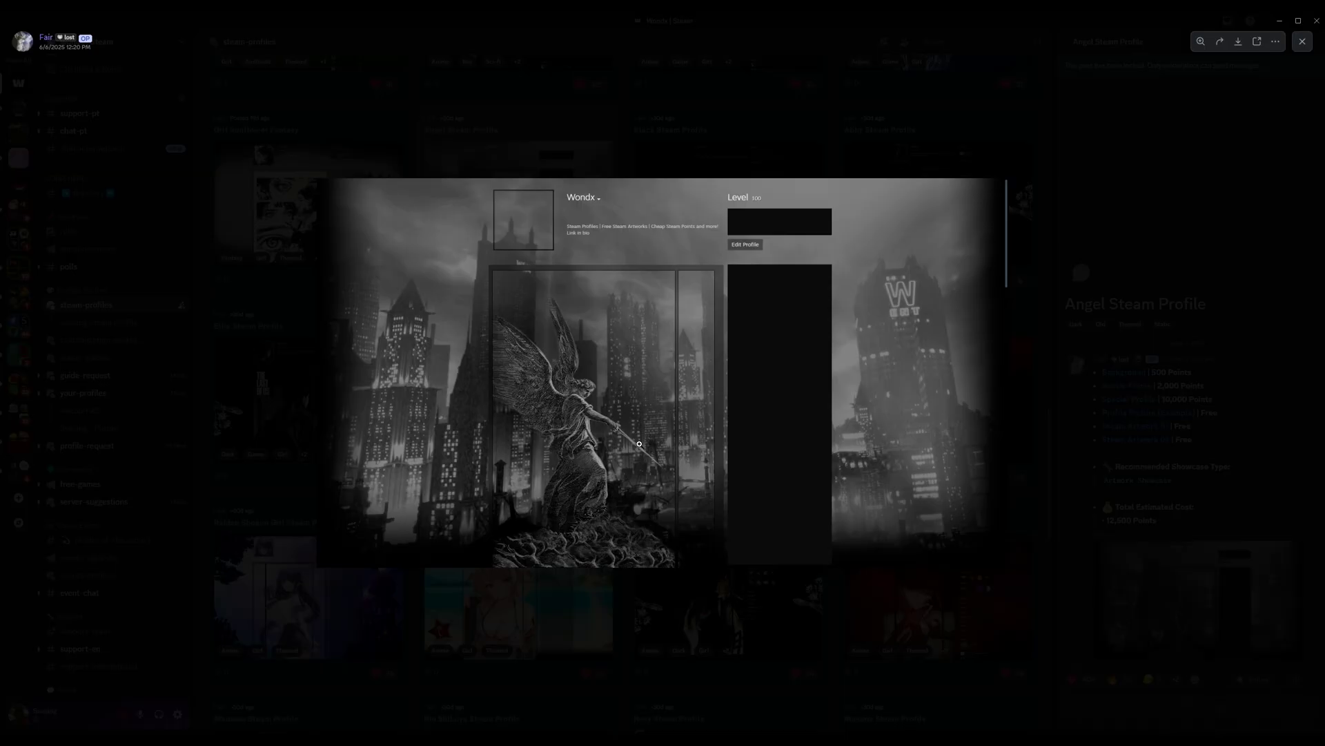
left_click(628, 56)
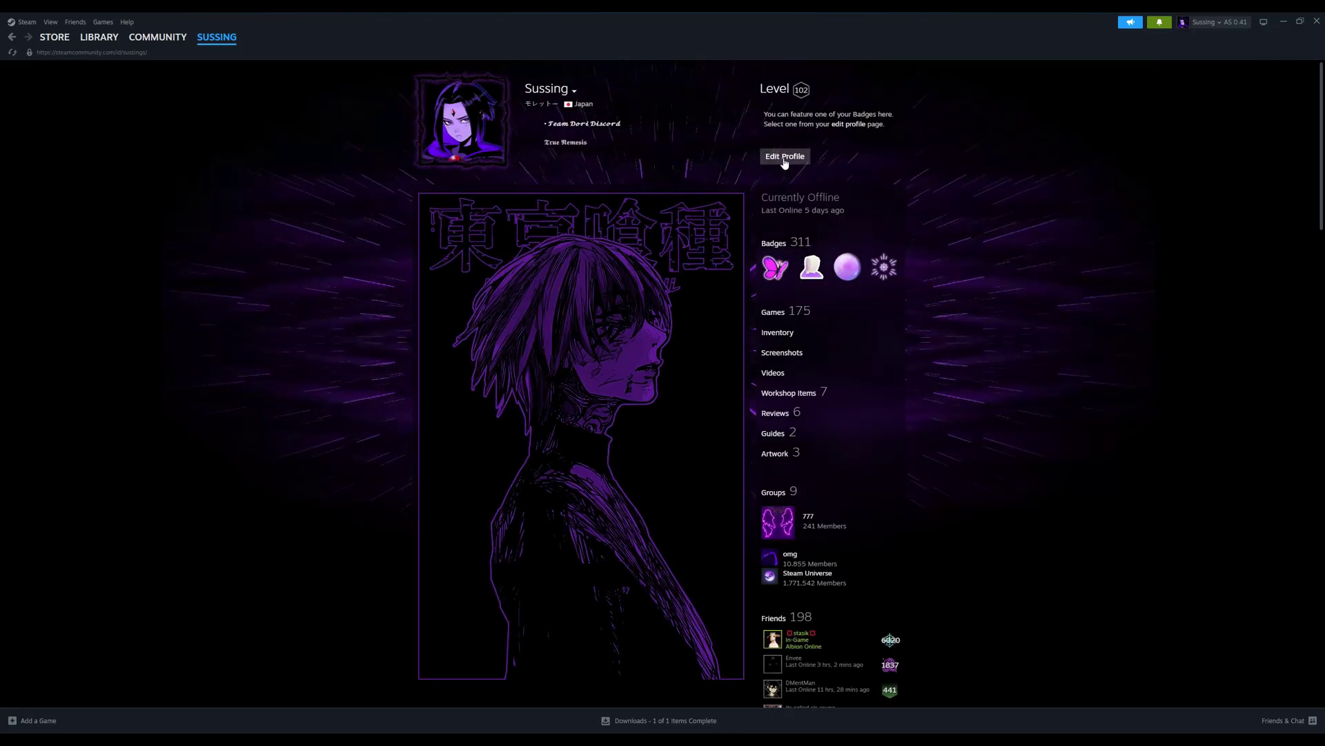
Step: Edit the profile background, set Purple Rays to Original Size after trying Full Screen, save it and return to the profile
left_click(784, 157)
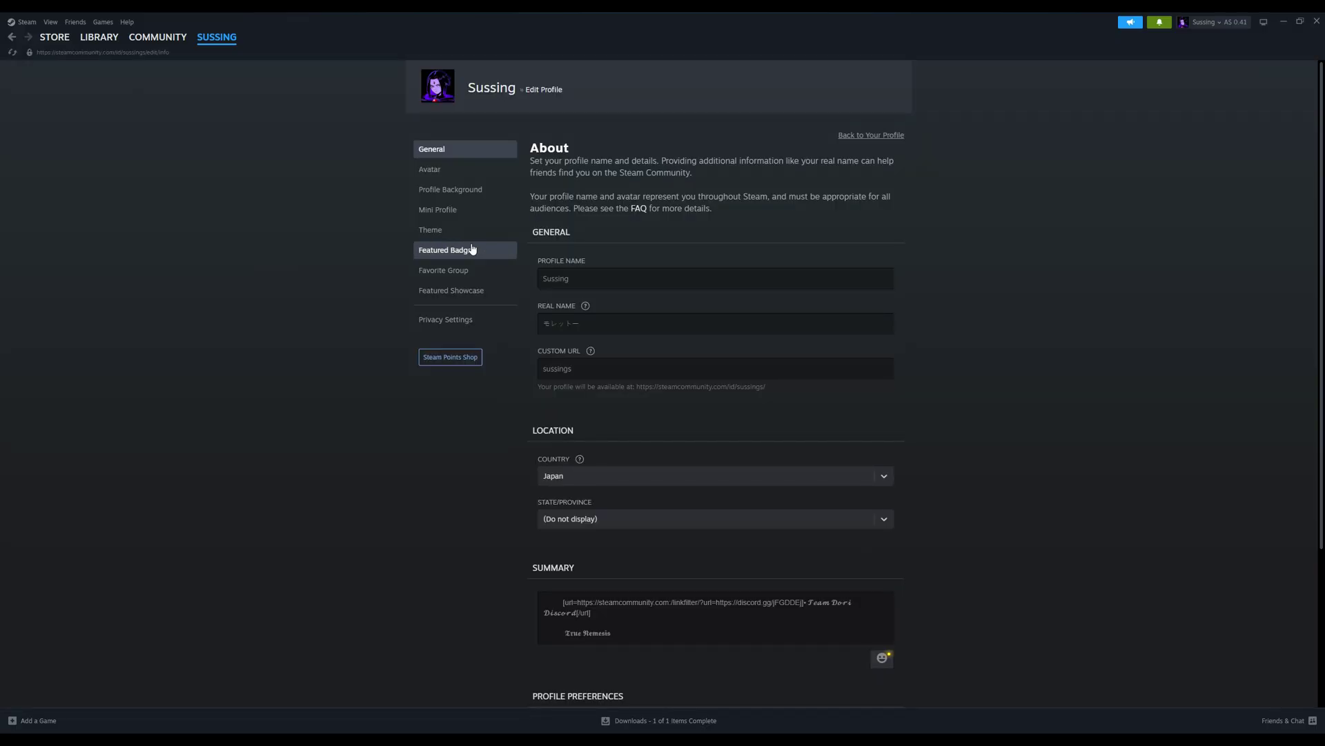
left_click(446, 196)
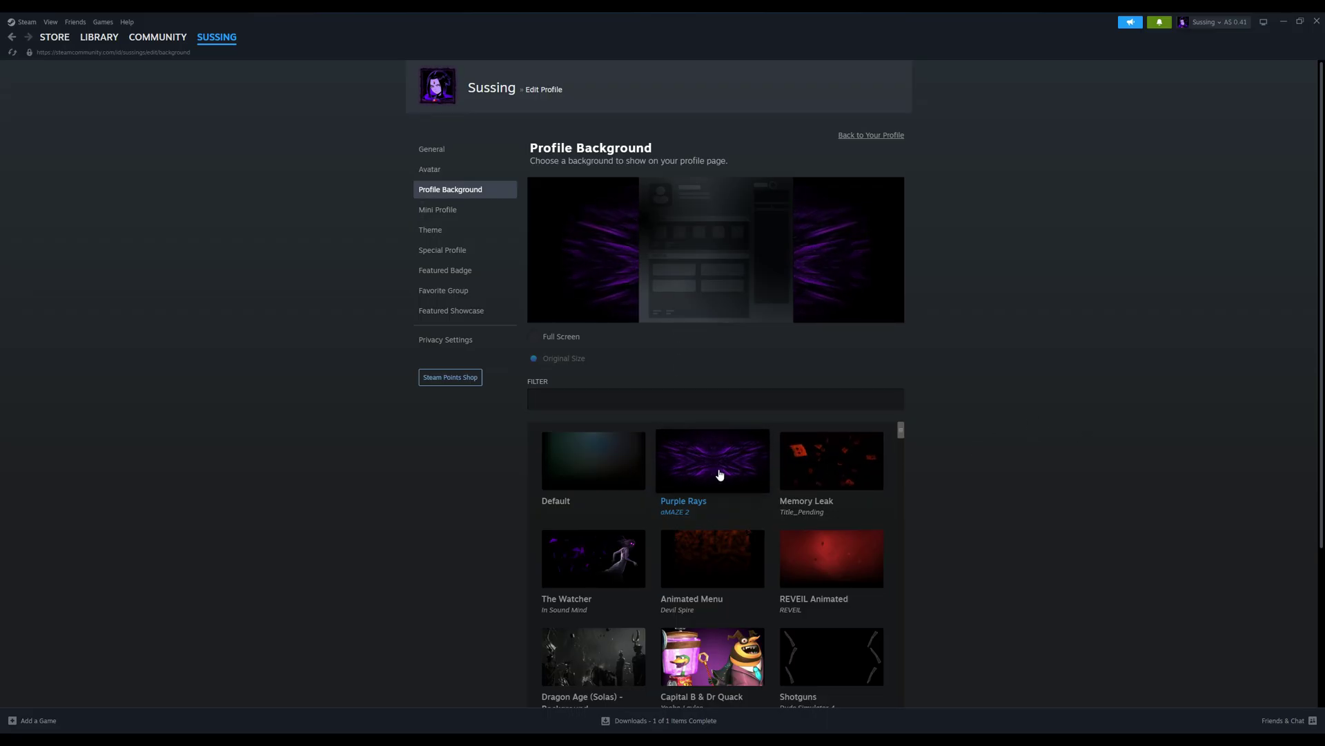
left_click(538, 339)
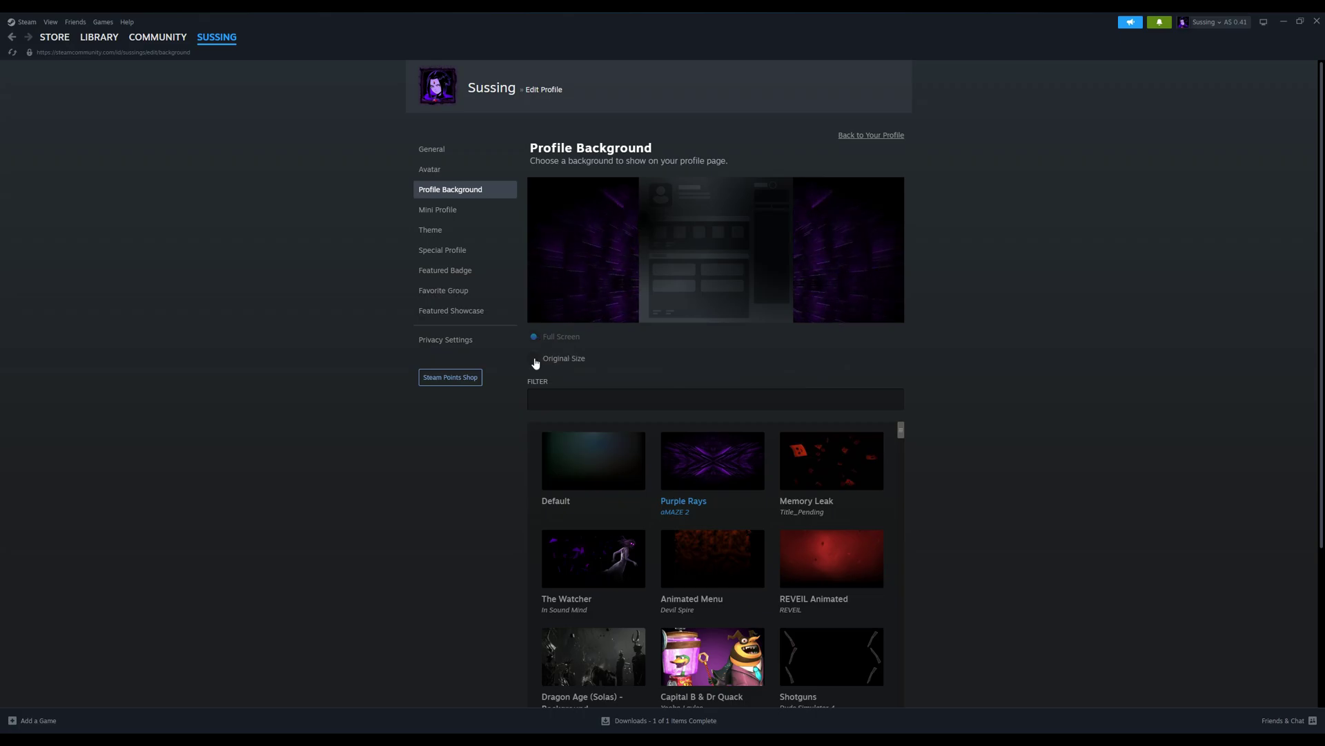
left_click(533, 358)
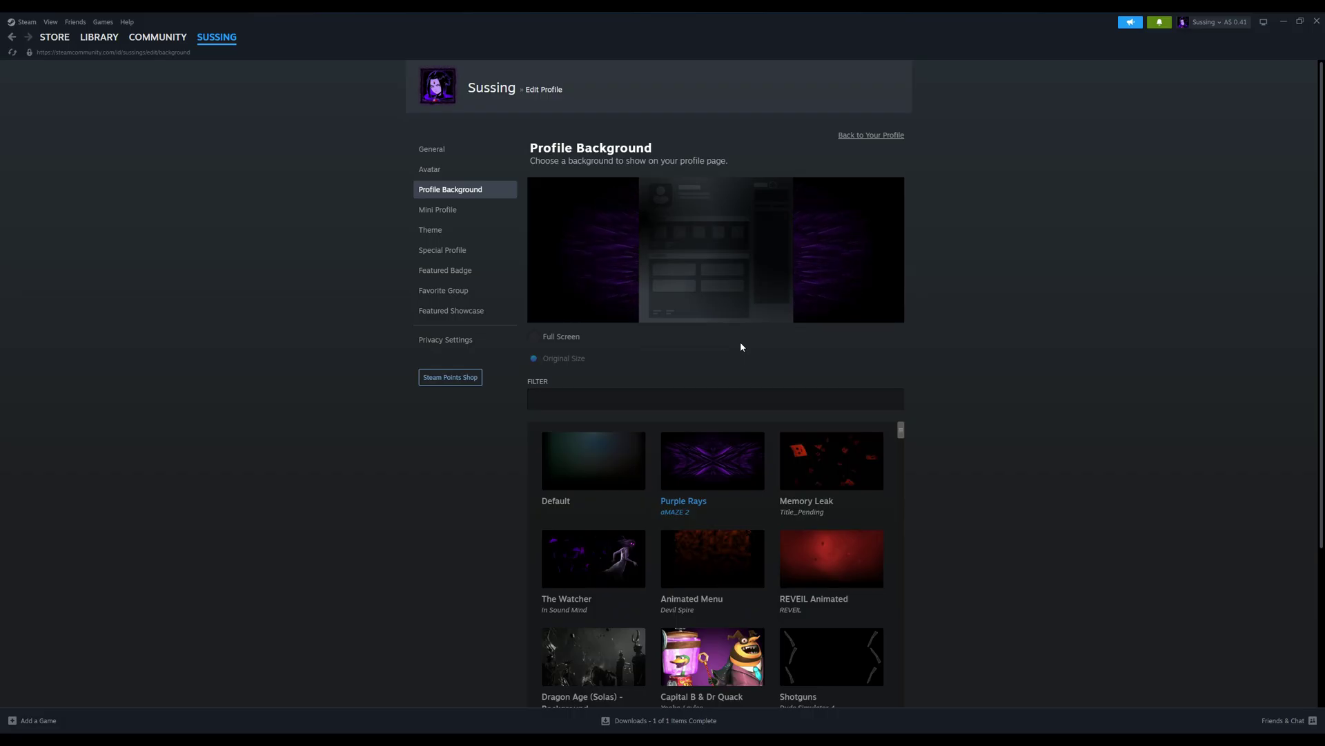
scroll(1083, 341, "down", 3)
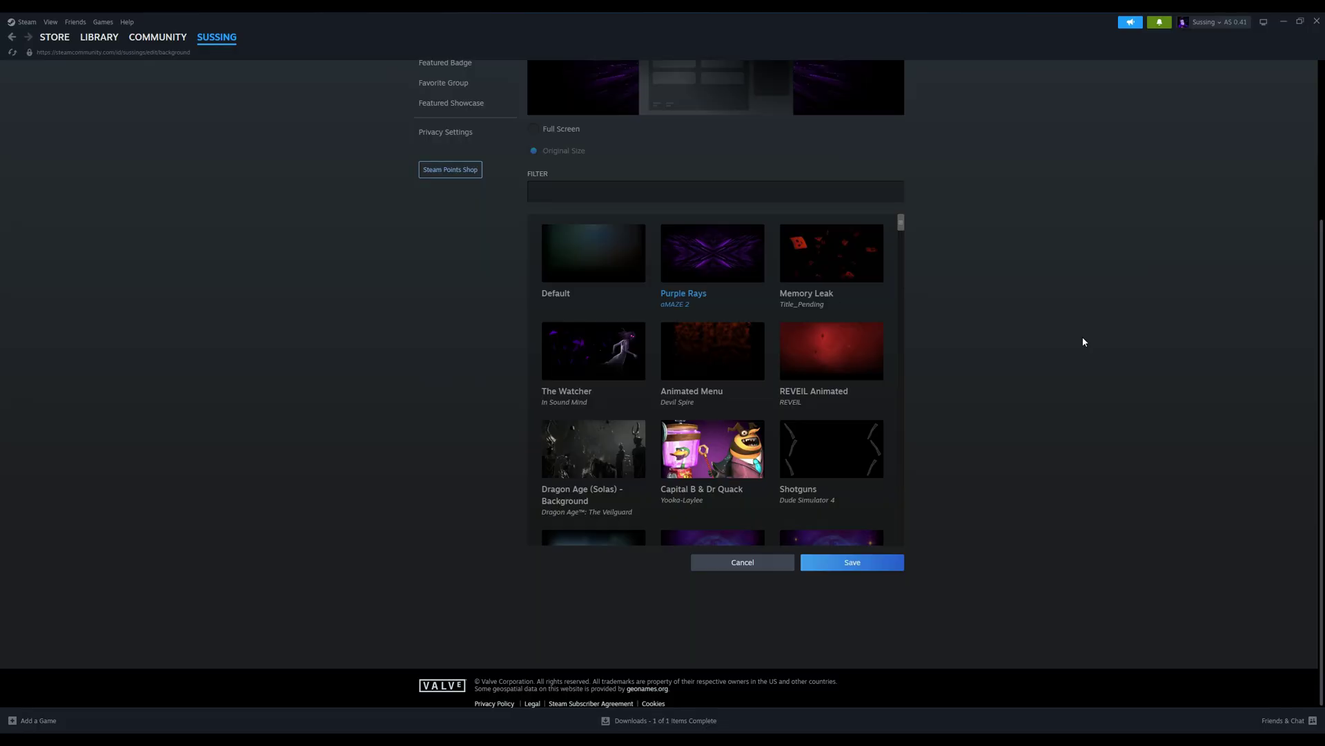
left_click(843, 560)
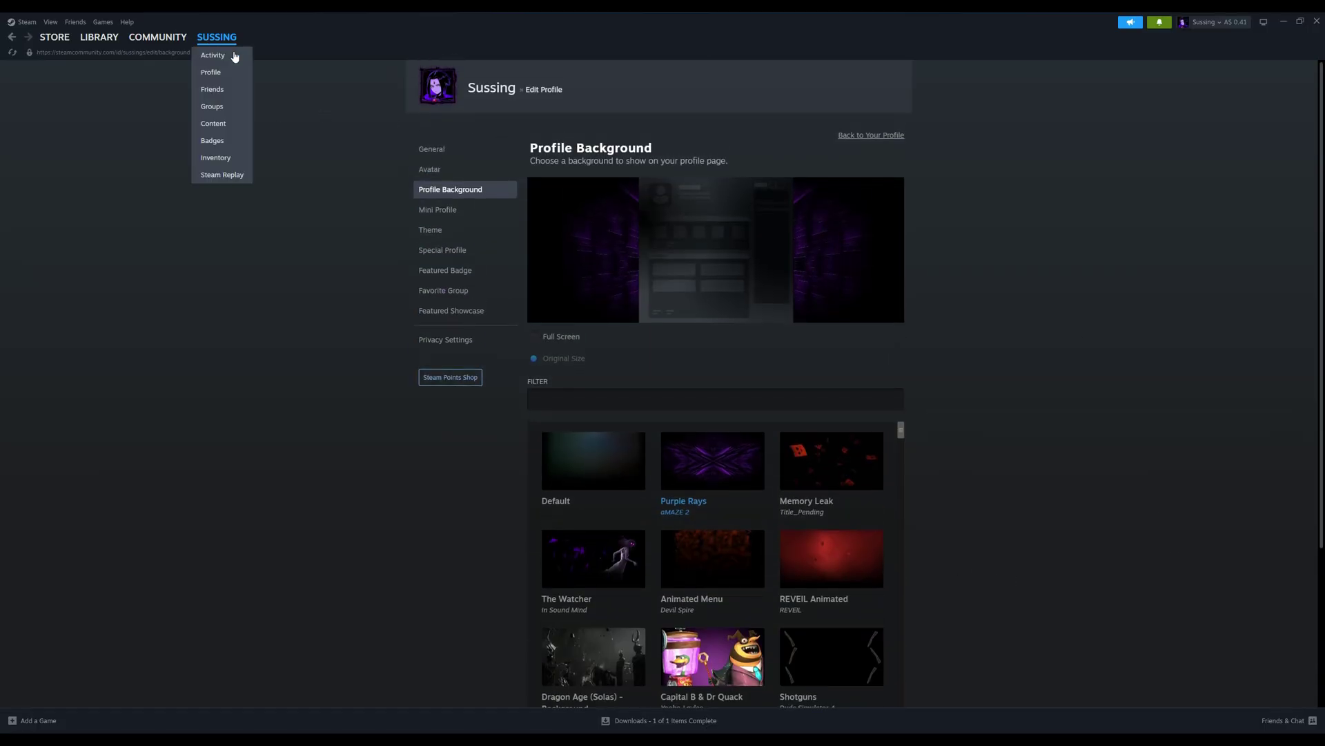
left_click(874, 134)
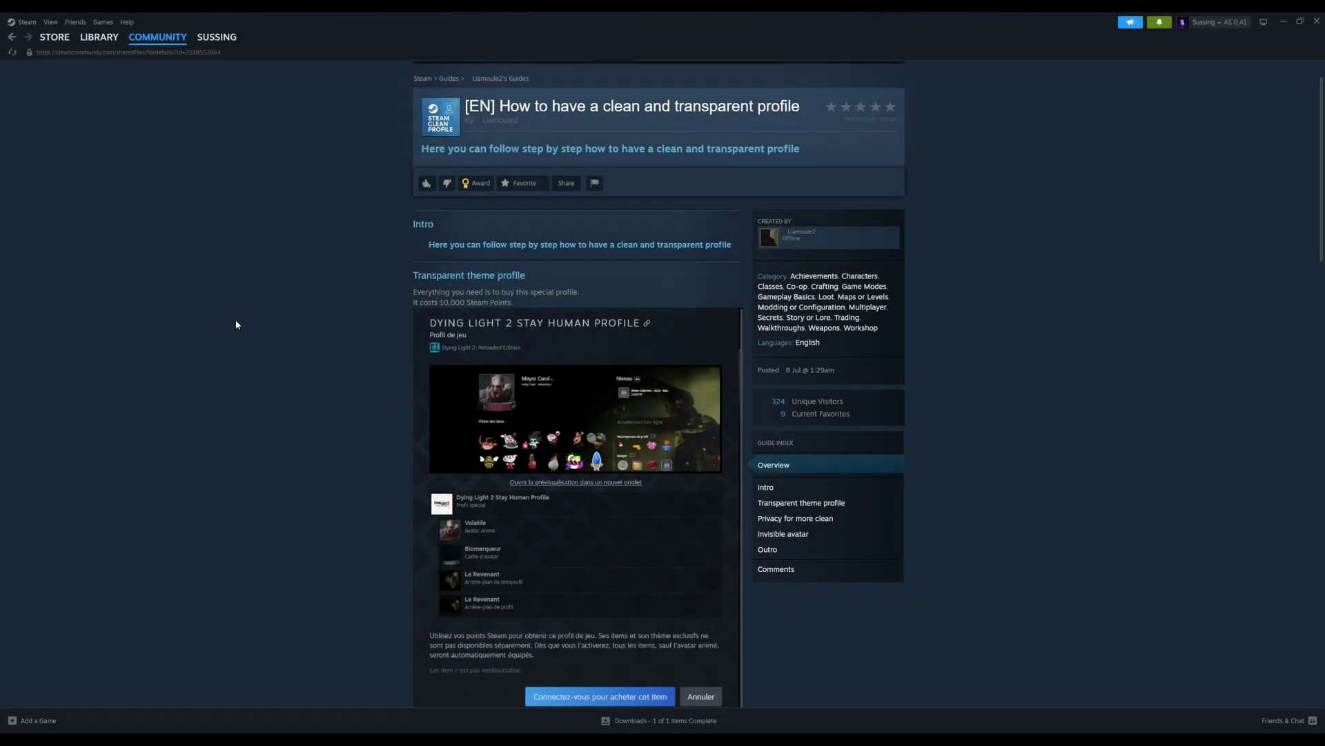
Step: Read the clean and transparent profile guide from the Dying Light 2 special profile to the privacy settings section
scroll(328, 279, "down", 10)
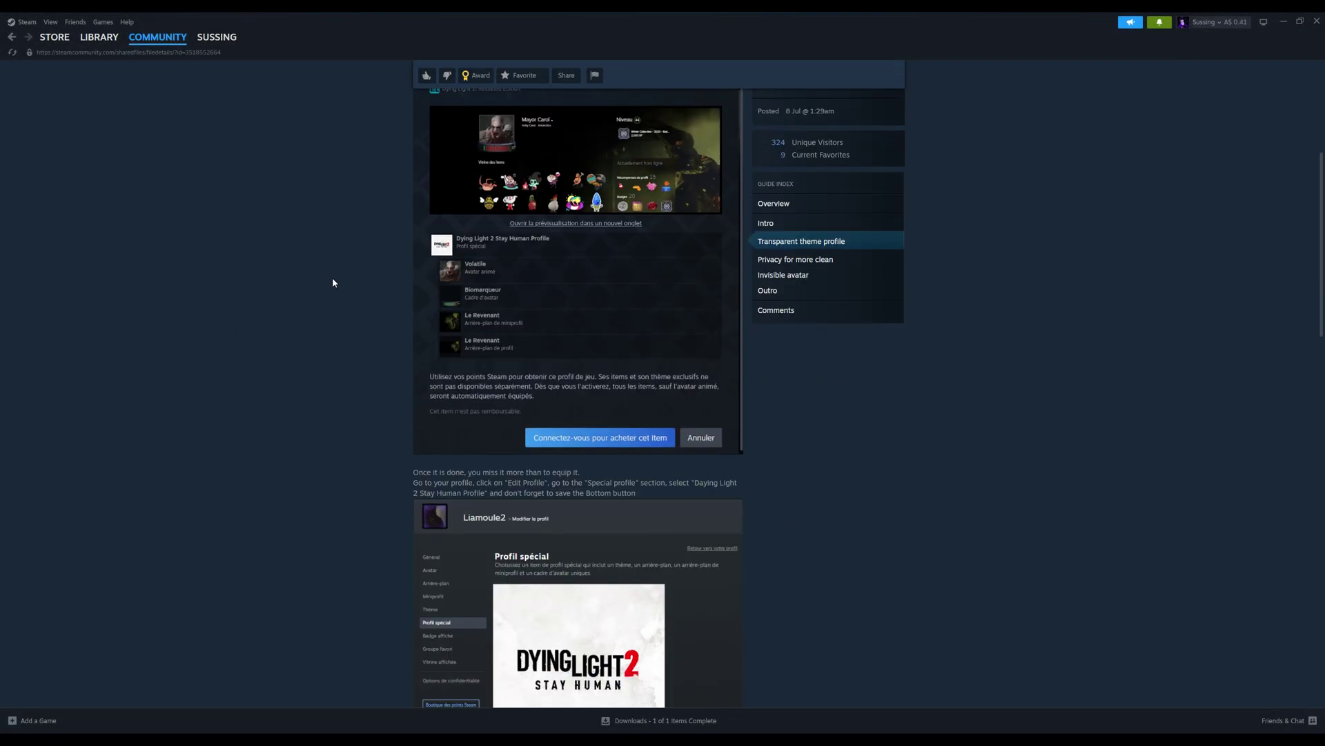
scroll(344, 285, "down", 5)
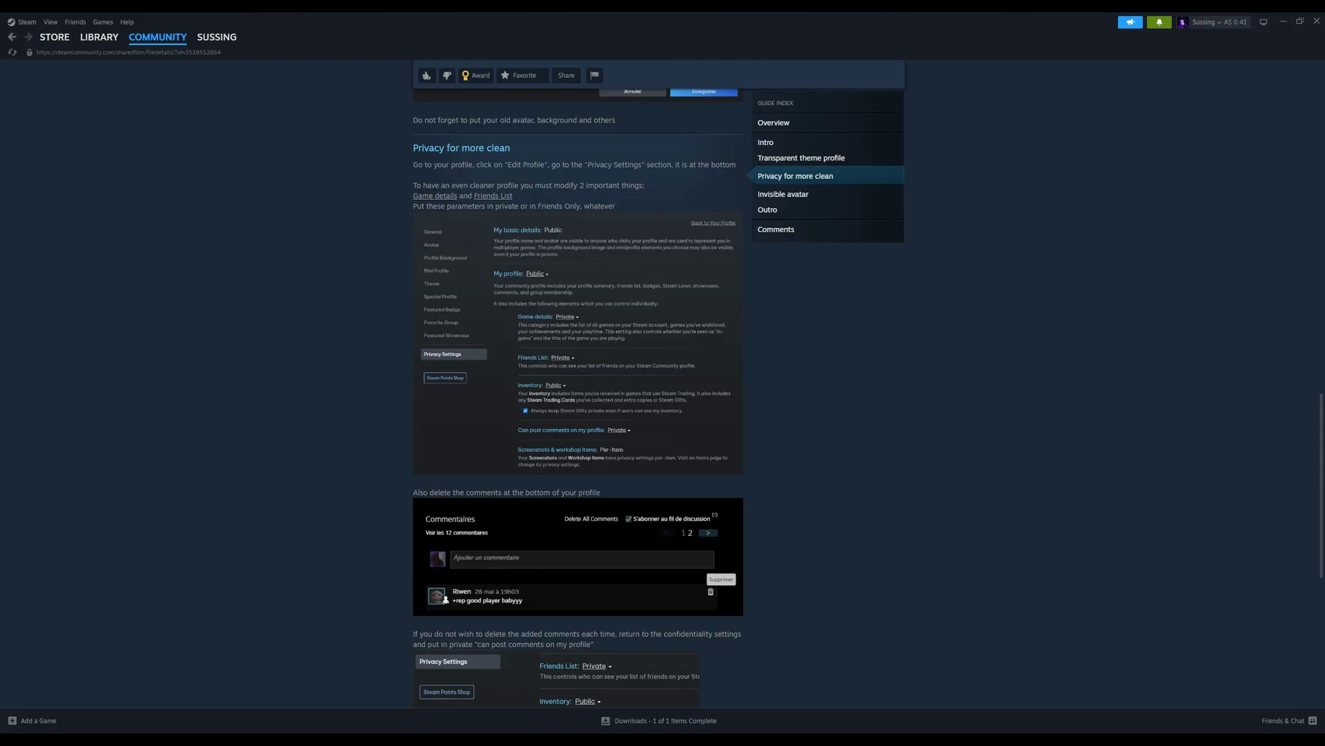
Step: Switch to the private browser window and inspect the public profile page from its header down to the comments
mouse_move(686, 739)
left_click(742, 687)
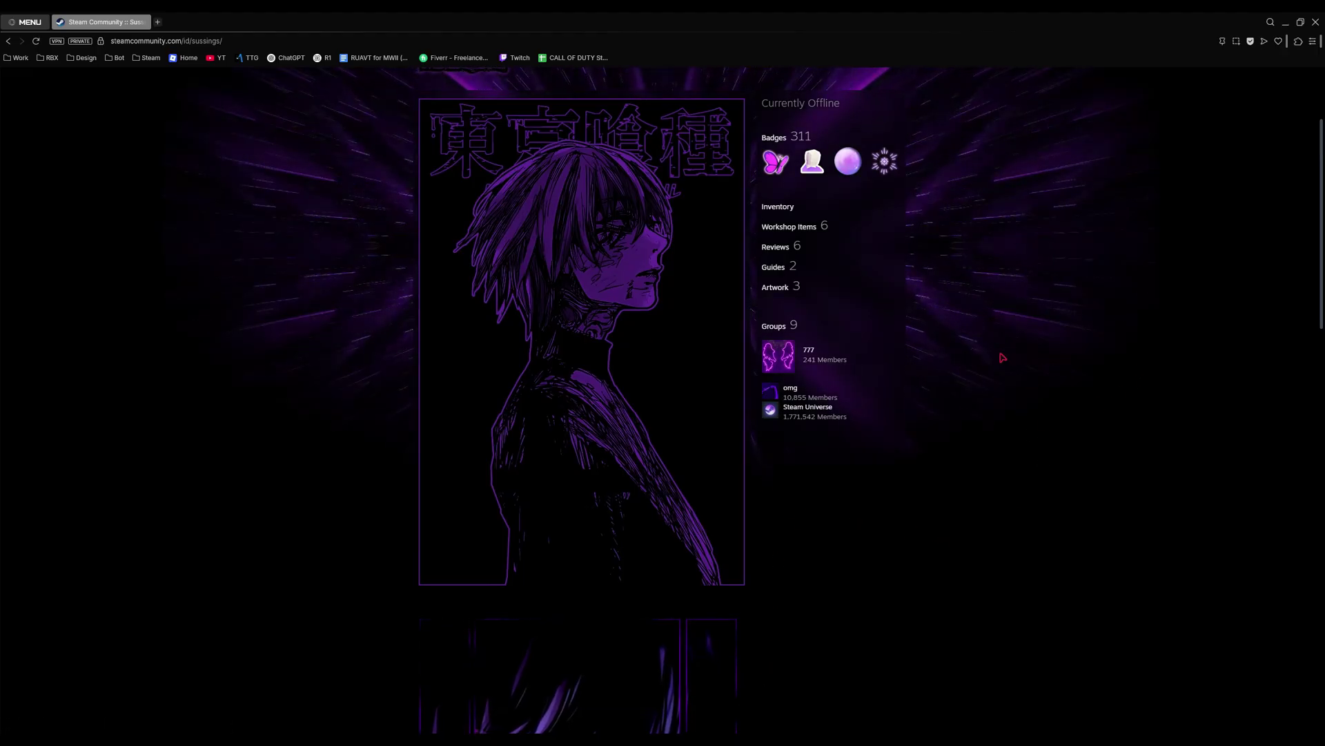
scroll(974, 414, "up", 3)
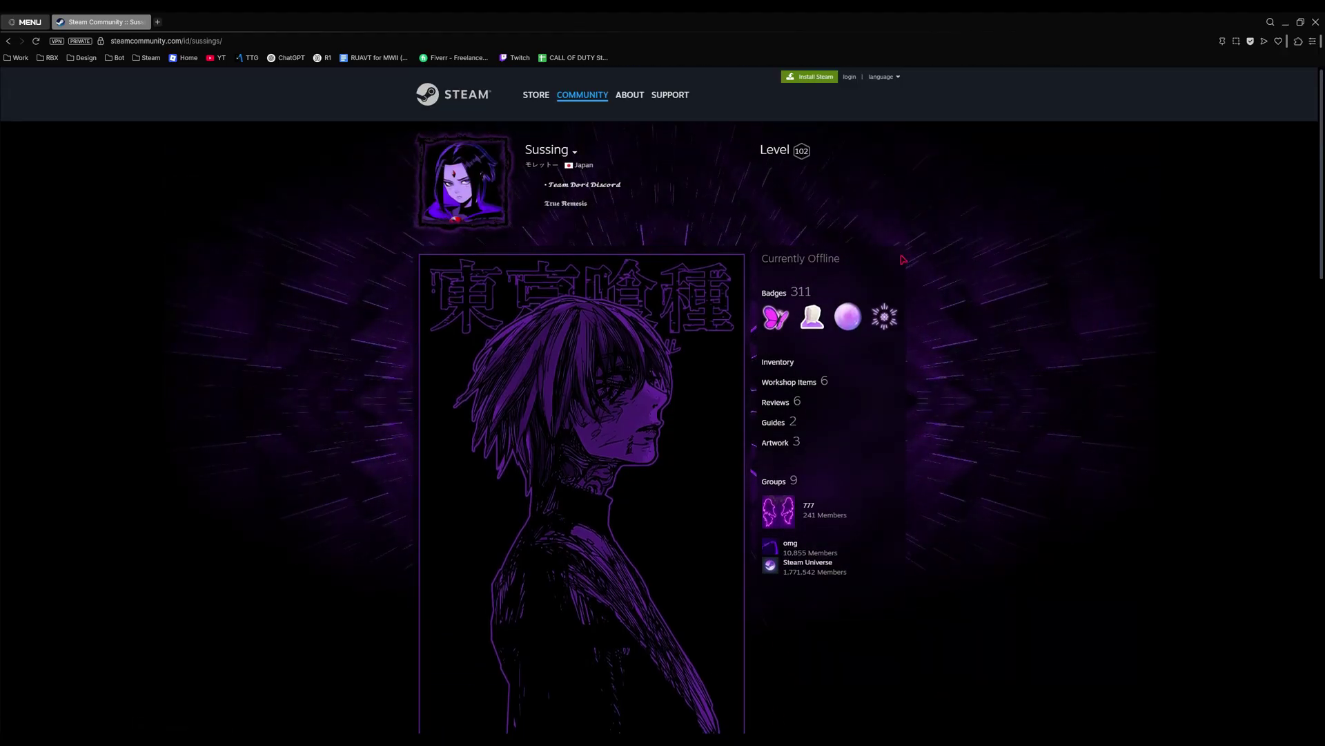
scroll(987, 417, "down", 1)
scroll(985, 254, "up", 1)
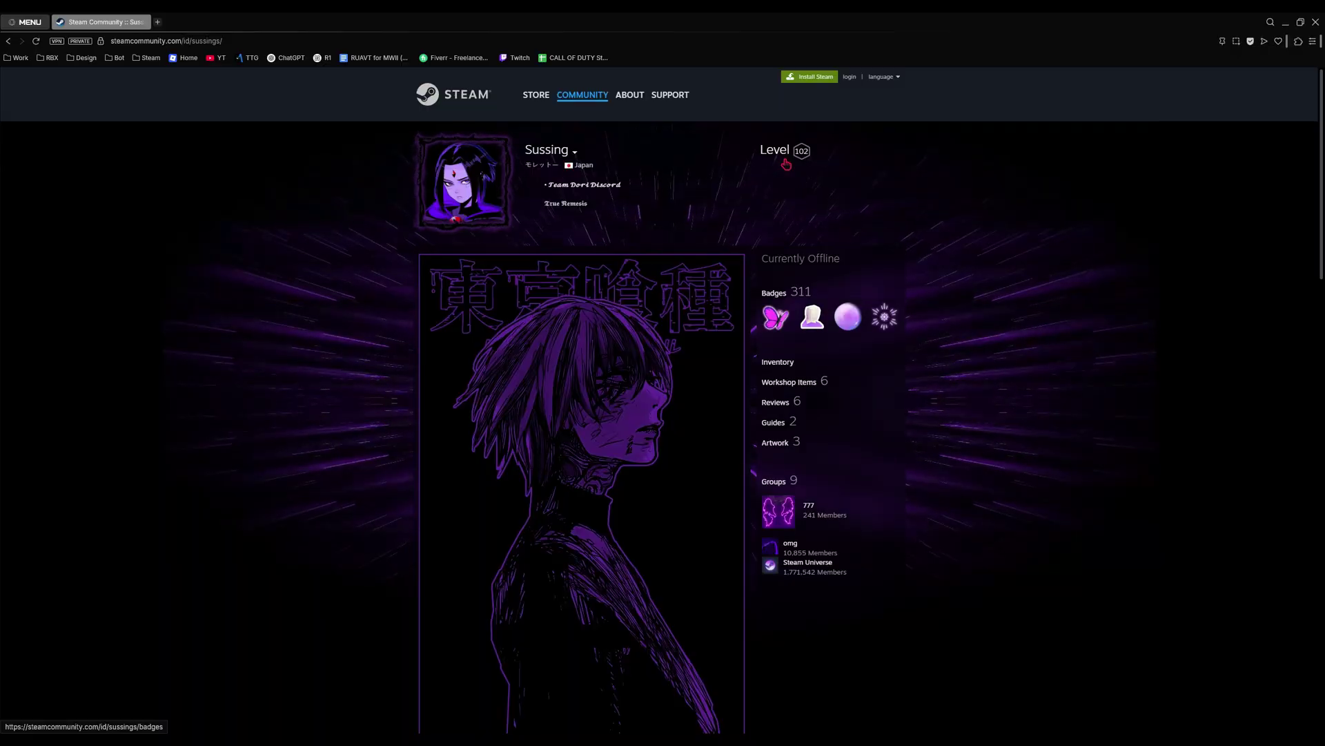
scroll(910, 381, "down", 4)
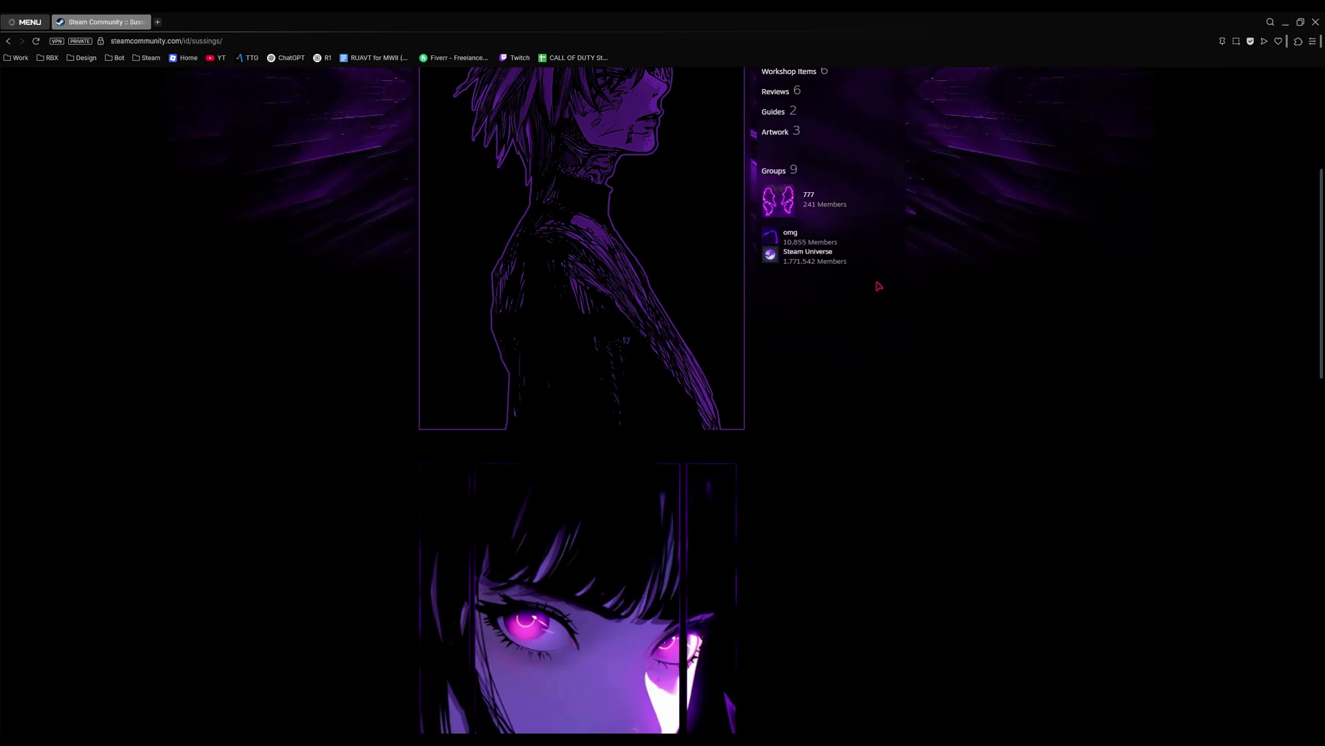
scroll(1007, 319, "down", 5)
scroll(997, 338, "down", 8)
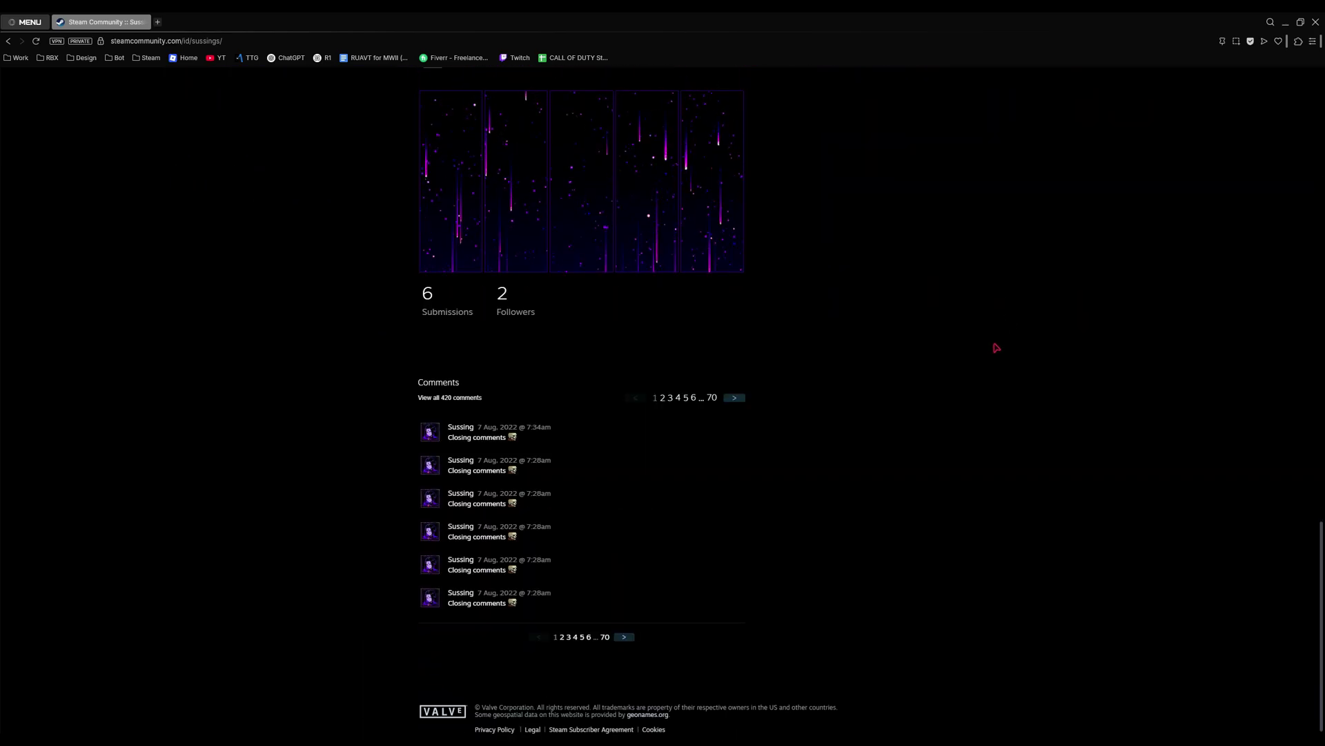
Step: Review the lower showcases and the comments section of the public profile page again
scroll(935, 429, "up", 4)
scroll(981, 577, "down", 5)
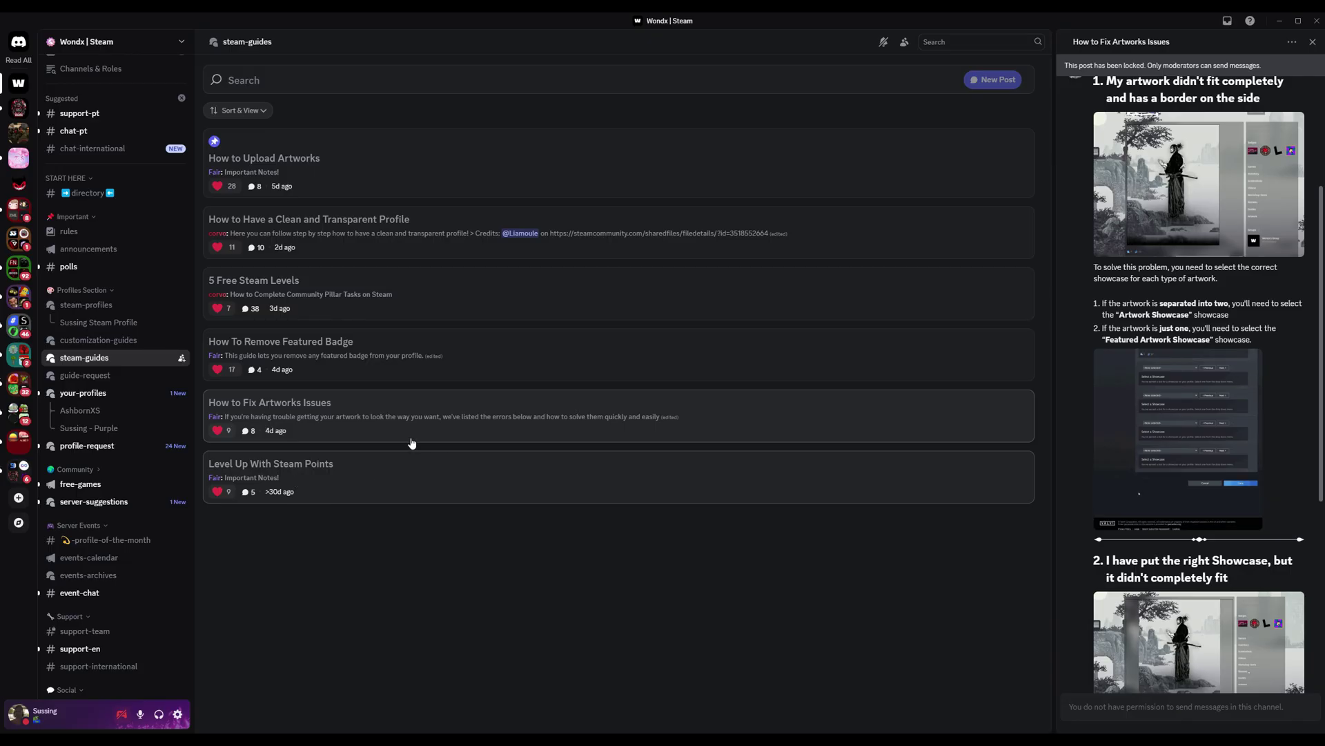
Step: Switch to Discord's steam-guides and view the How To Remove Featured Badge and How to Have a Clean and Transparent Profile guides
left_click(385, 366)
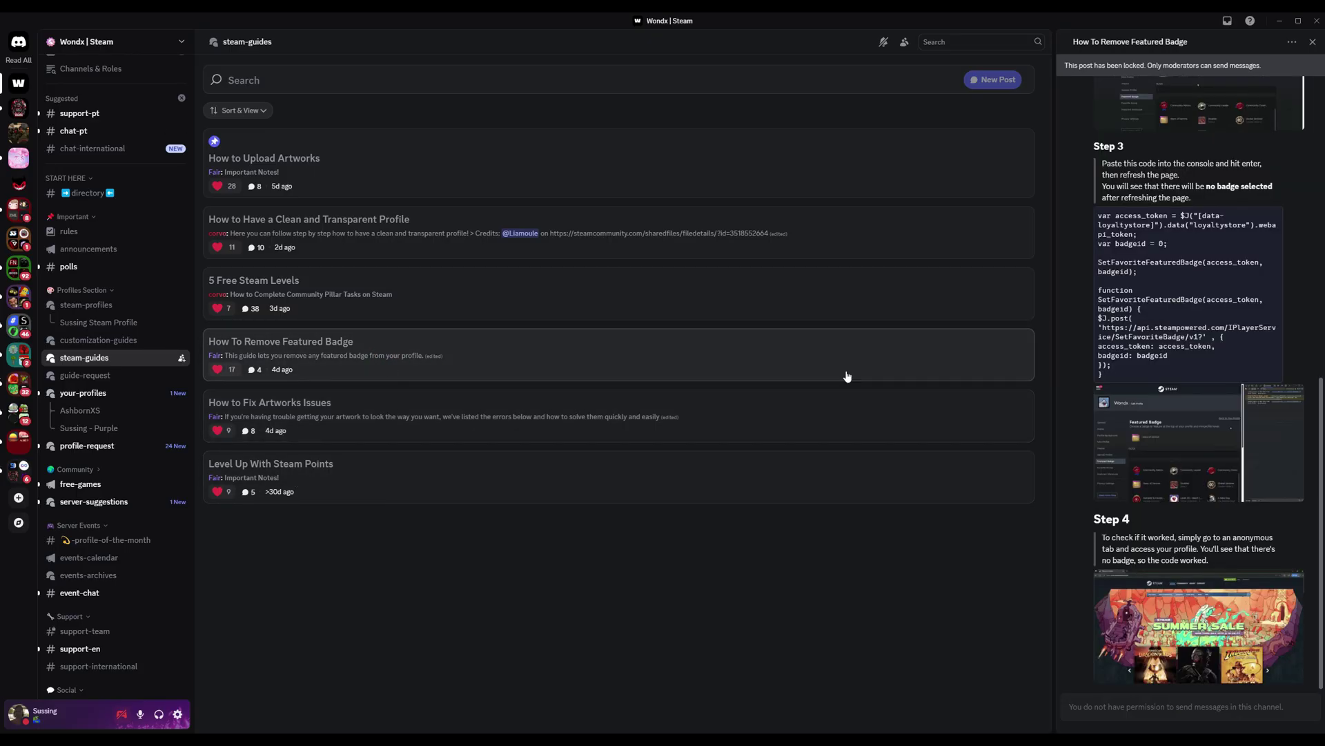
left_click(376, 229)
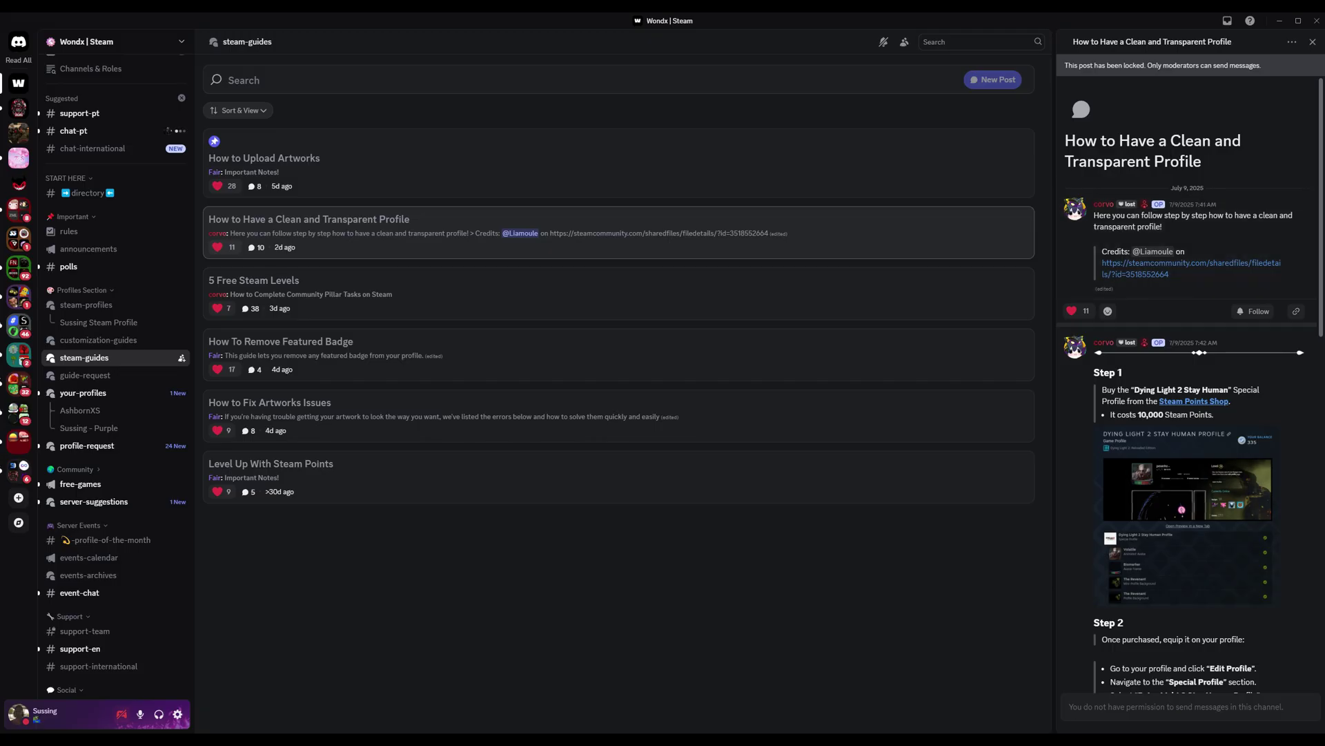
Step: Open the How to Upload Artworks guide and read Steps 1 to 7, highlighting the Step 5 heading about the "allow pasting" issue
left_click(458, 170)
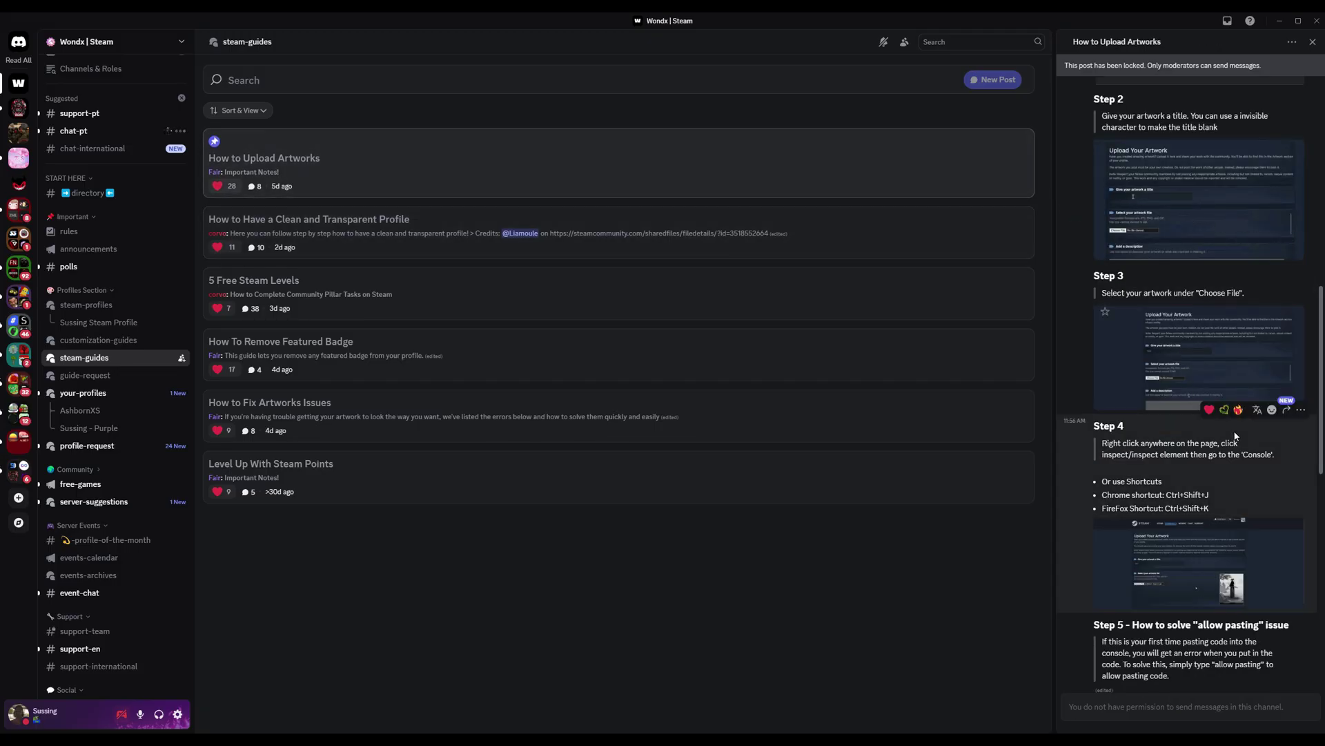
scroll(1236, 437, "up", 8)
scroll(1205, 181, "down", 5)
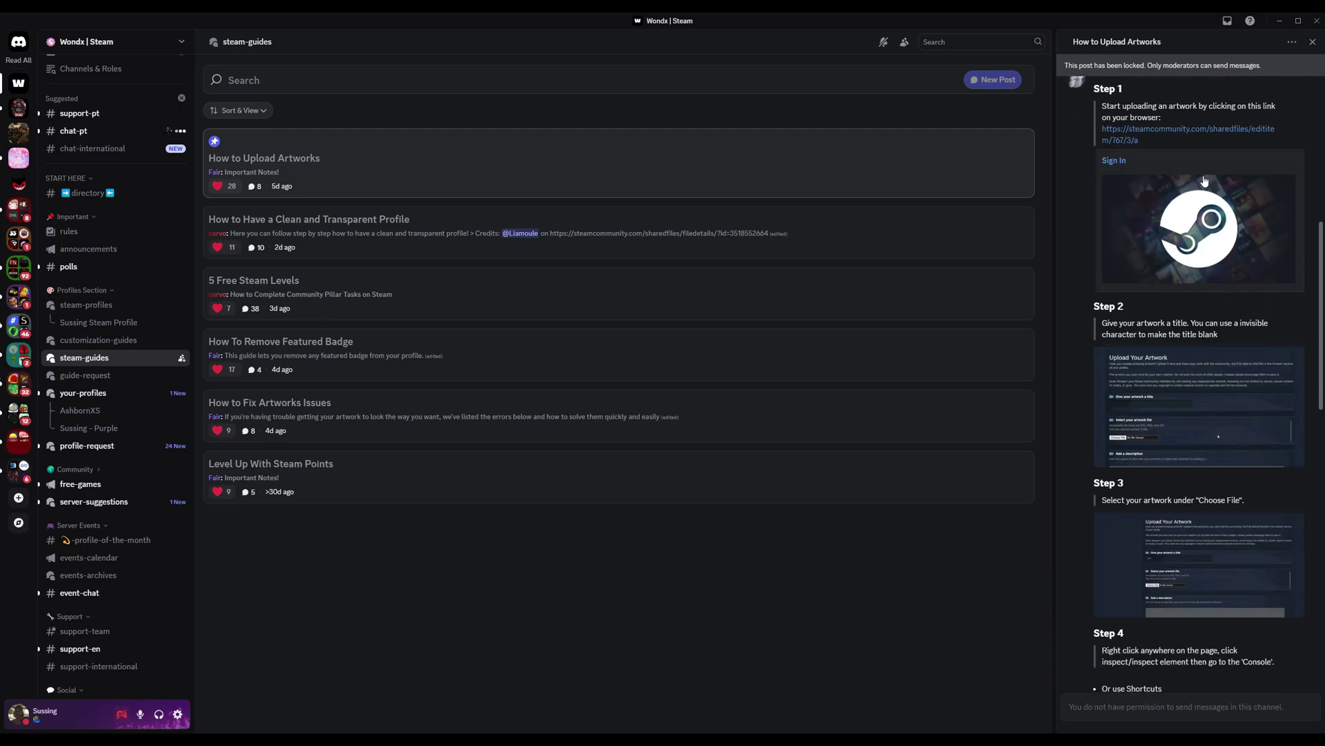
scroll(1205, 181, "down", 15)
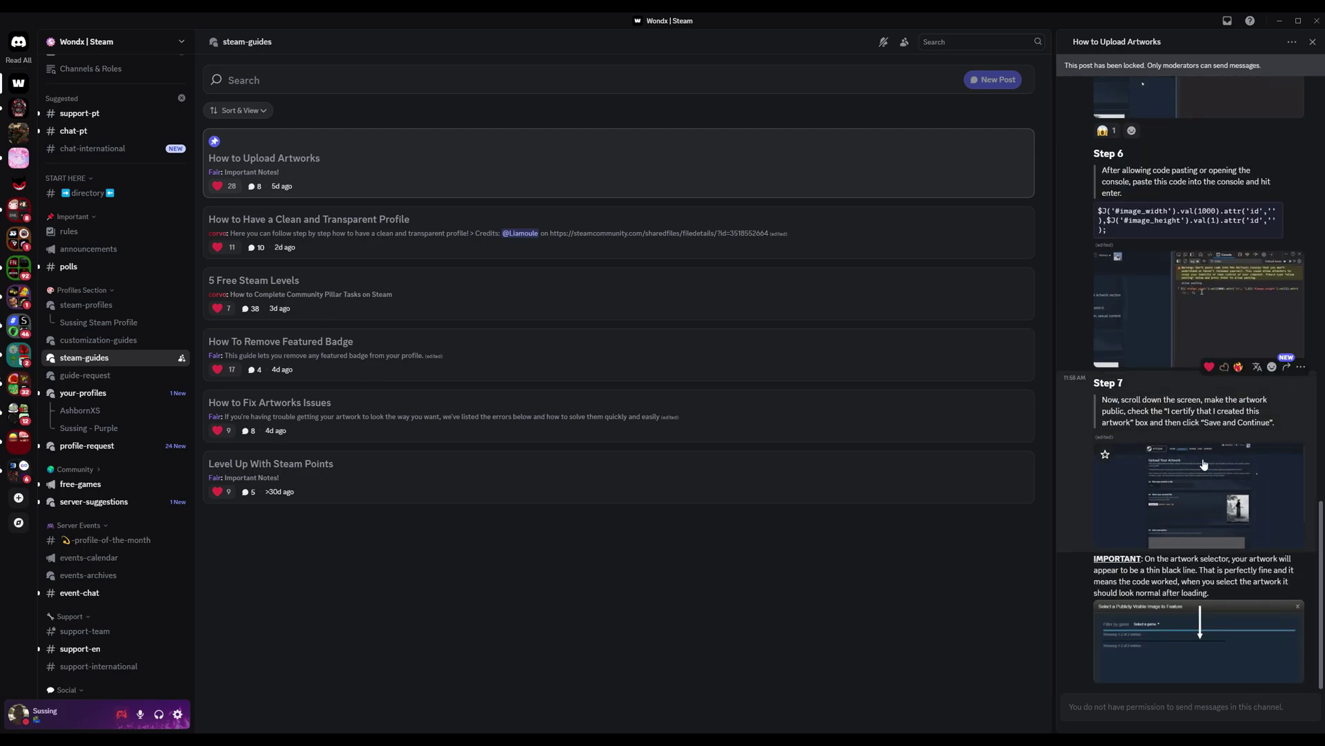
scroll(1205, 463, "up", 6)
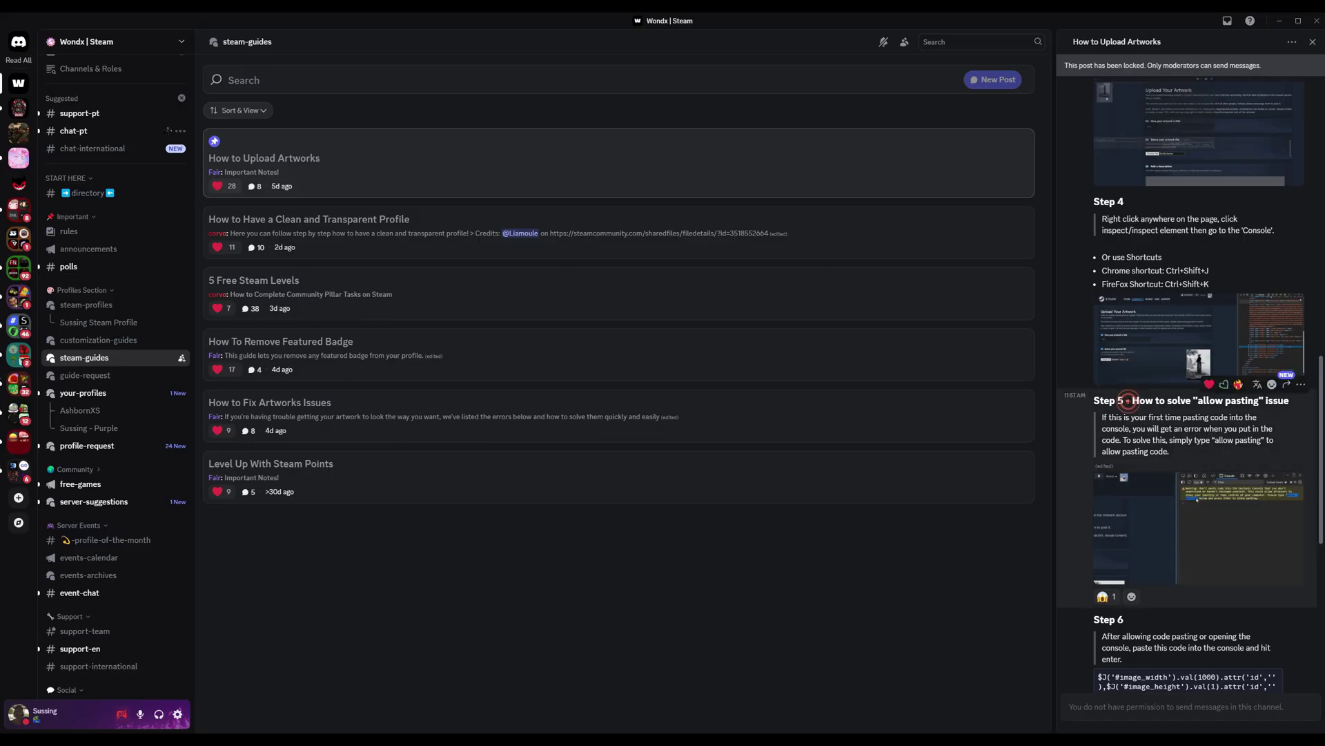
left_click_drag(1132, 400, 1297, 408)
left_click(1257, 412)
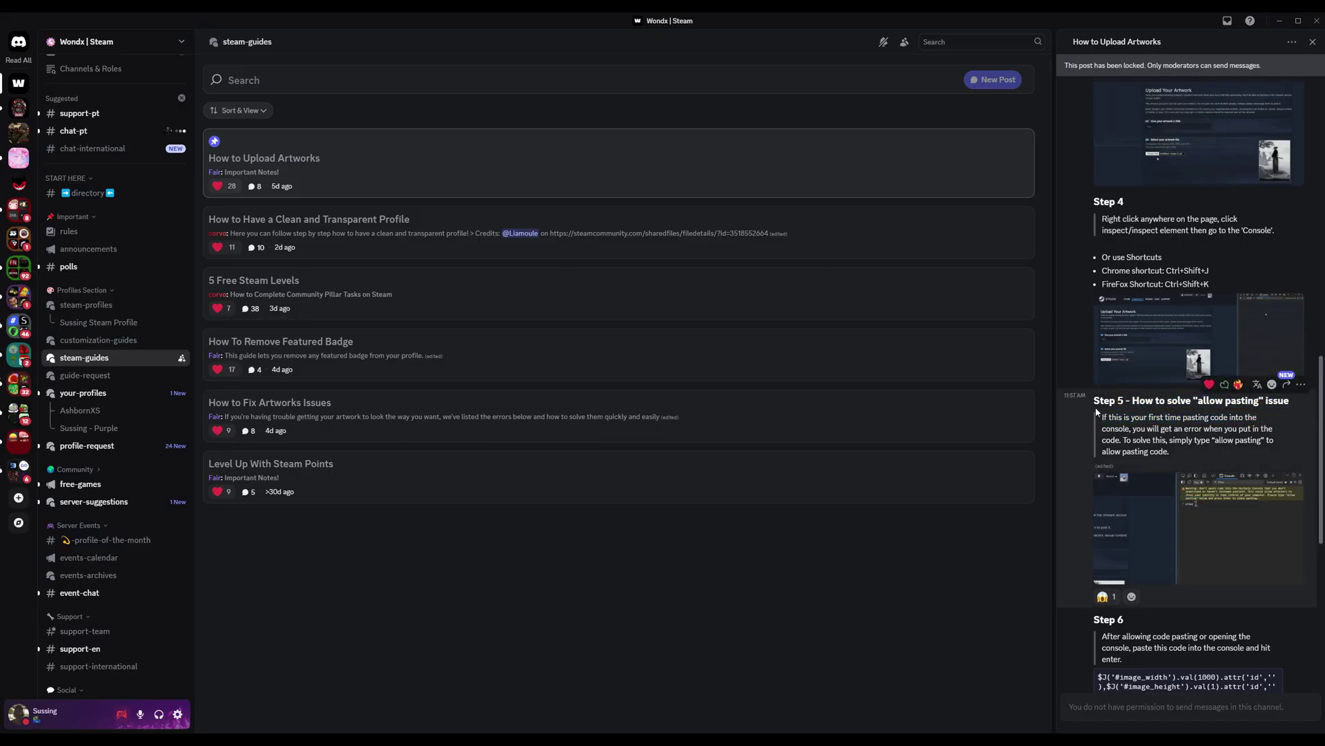